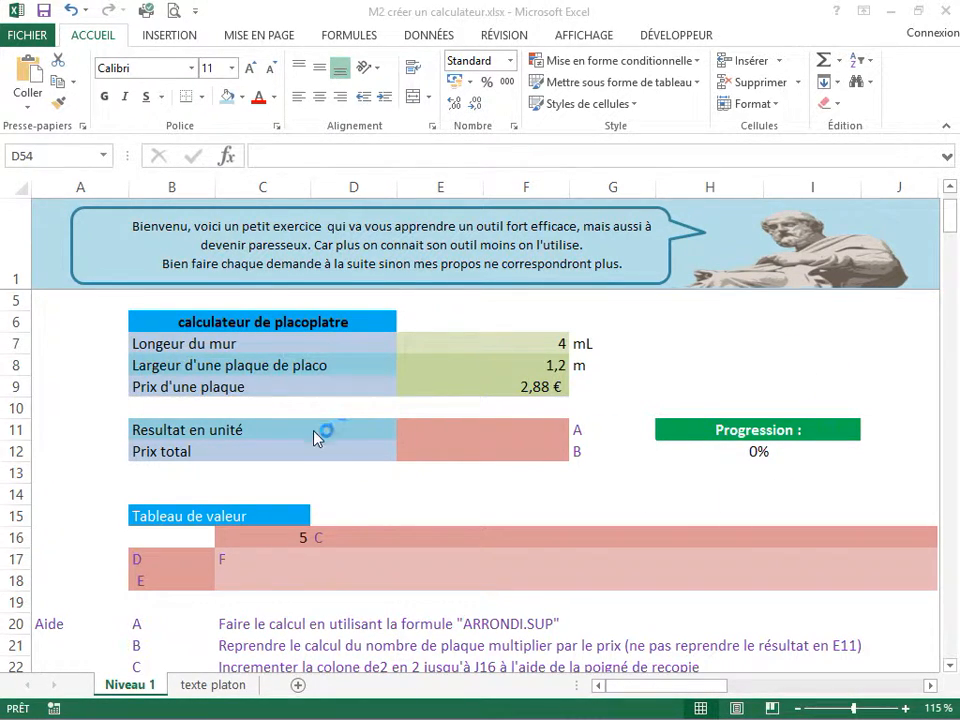
scroll(97, 429, "down", 2)
scroll(141, 450, "up", 3)
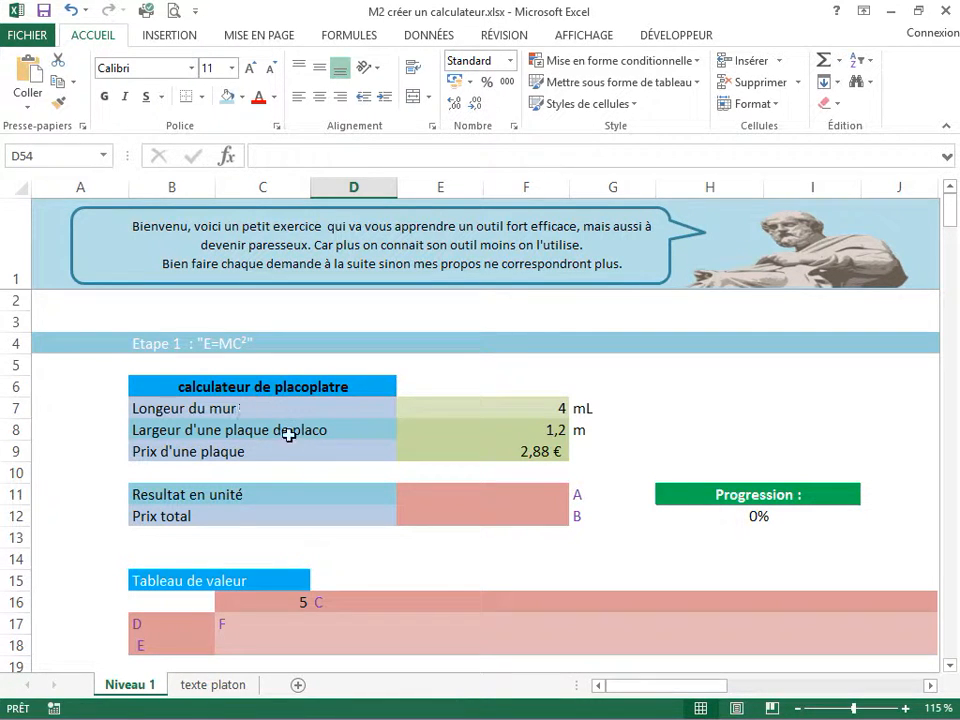
left_click(544, 407)
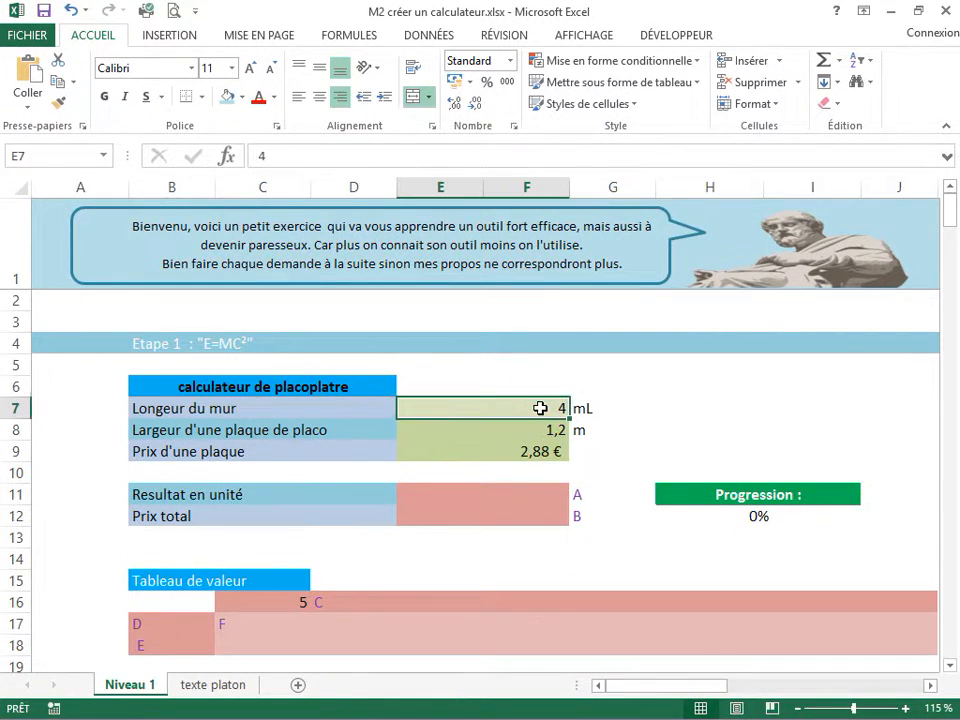
left_click(491, 431)
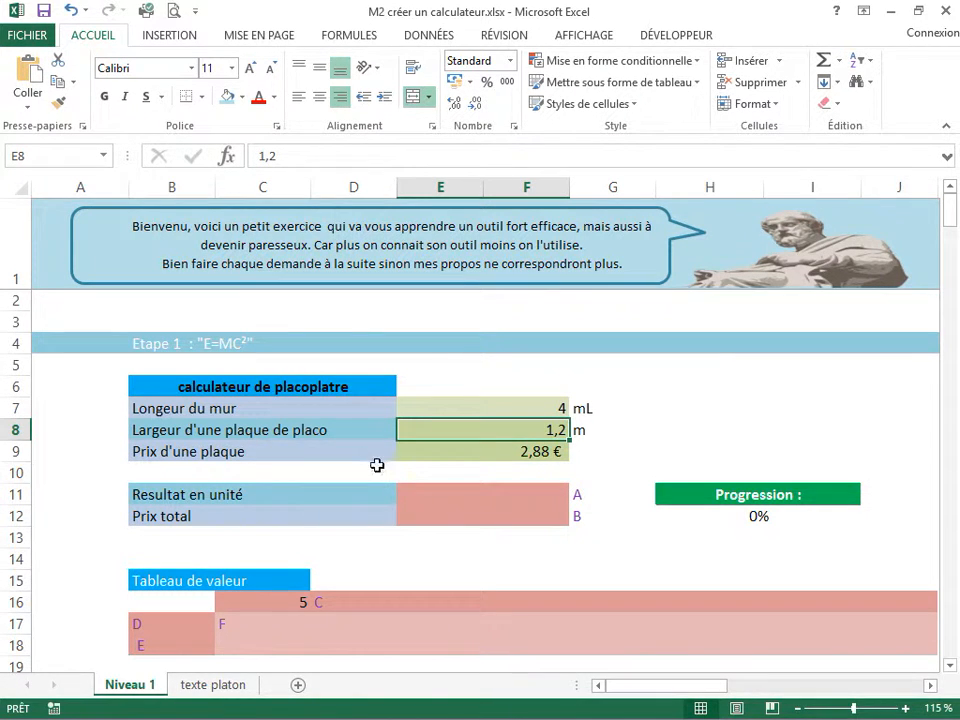
- Calculate the number of plasterboards in E11 by dividing the wall length by the board width with =E7/E8
left_click(491, 494)
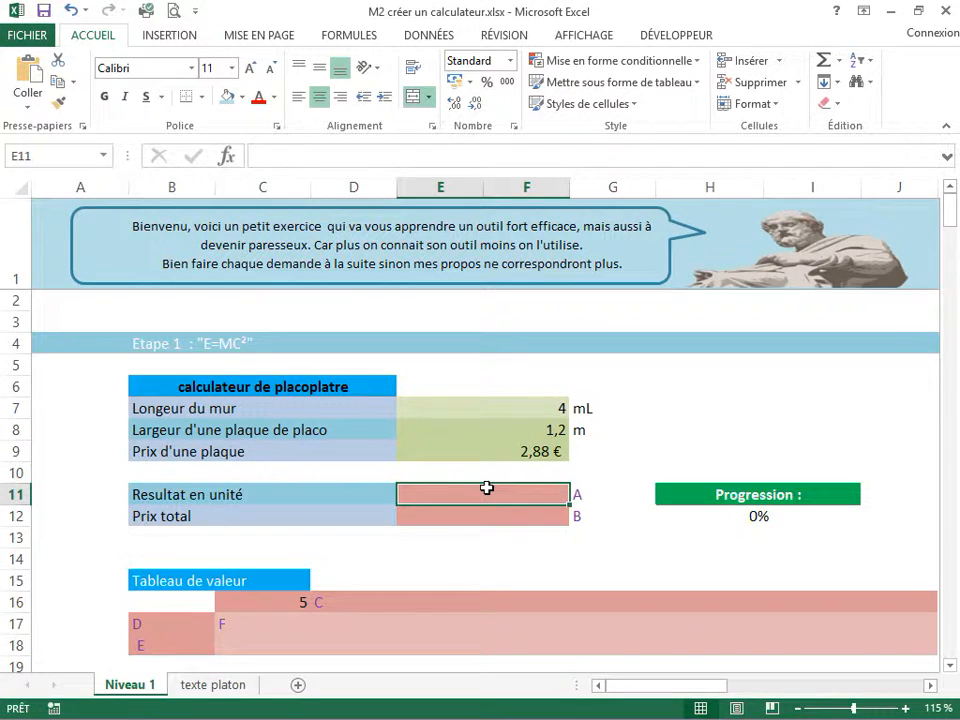
type("=")
left_click(506, 403)
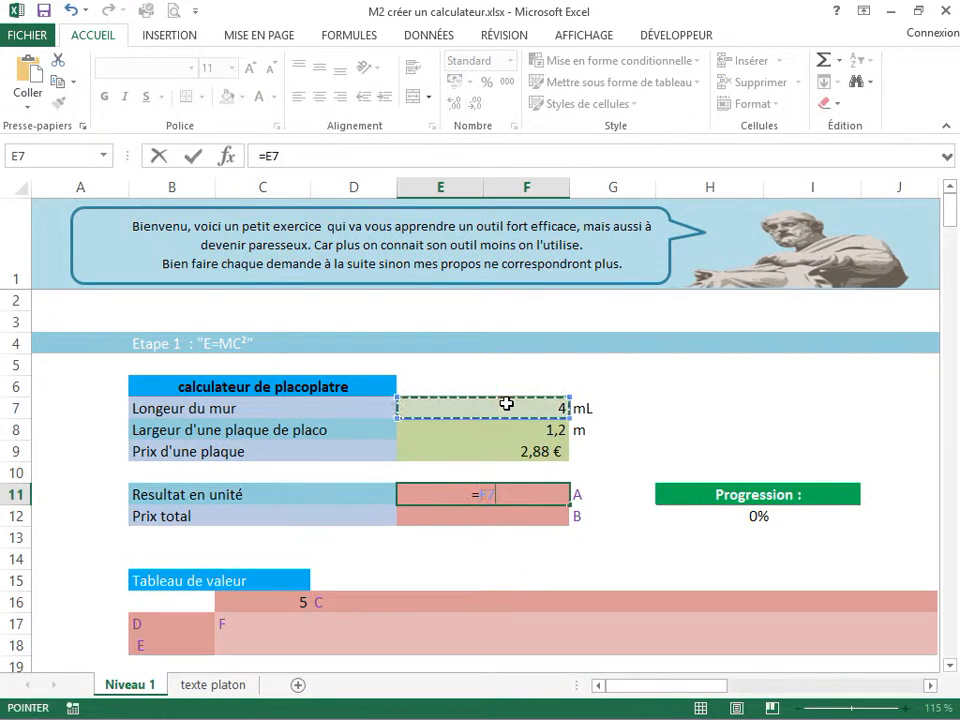
type("/")
left_click(507, 434)
key("Return")
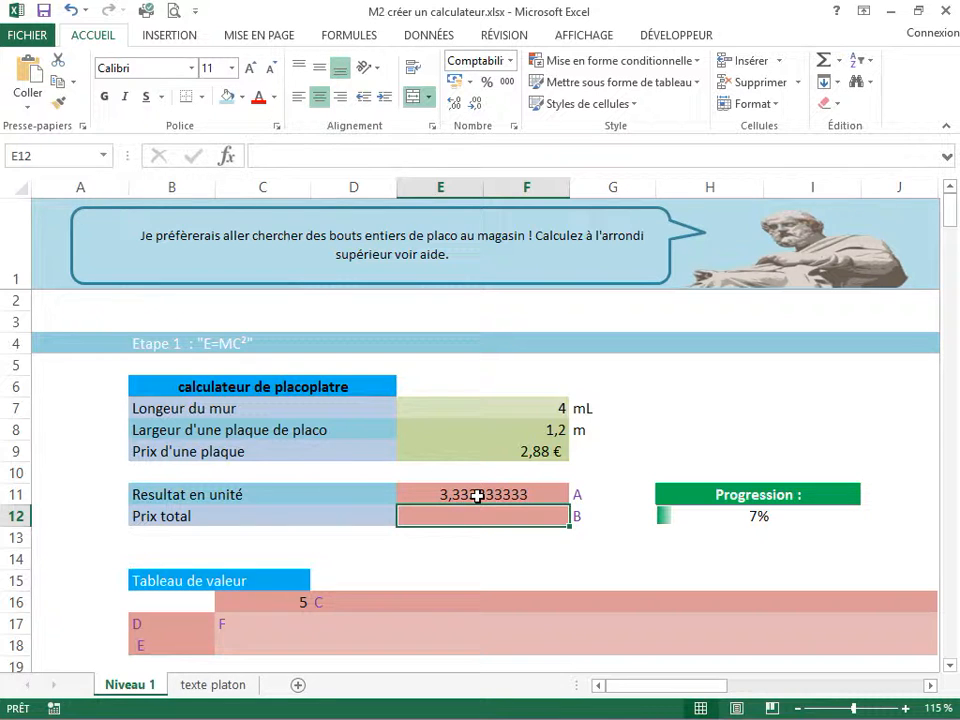
- Replace the formula in E11 with =ARRONDI.SUP(E7/E8;0) to round the board count up to a whole number
left_click(478, 494)
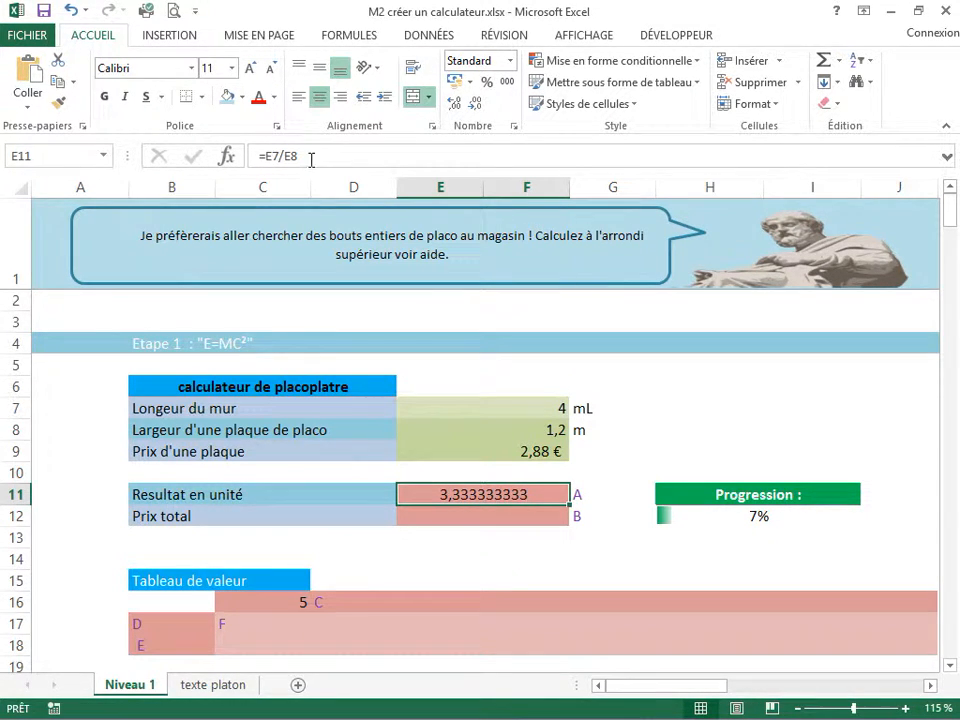
left_click(265, 157)
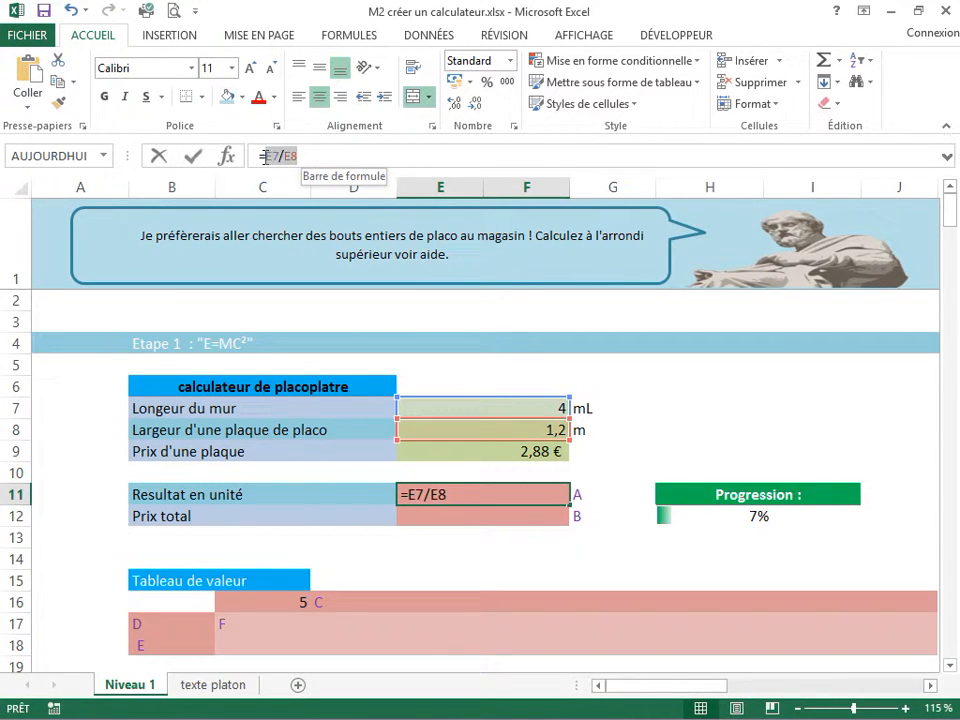
key("BackSpace")
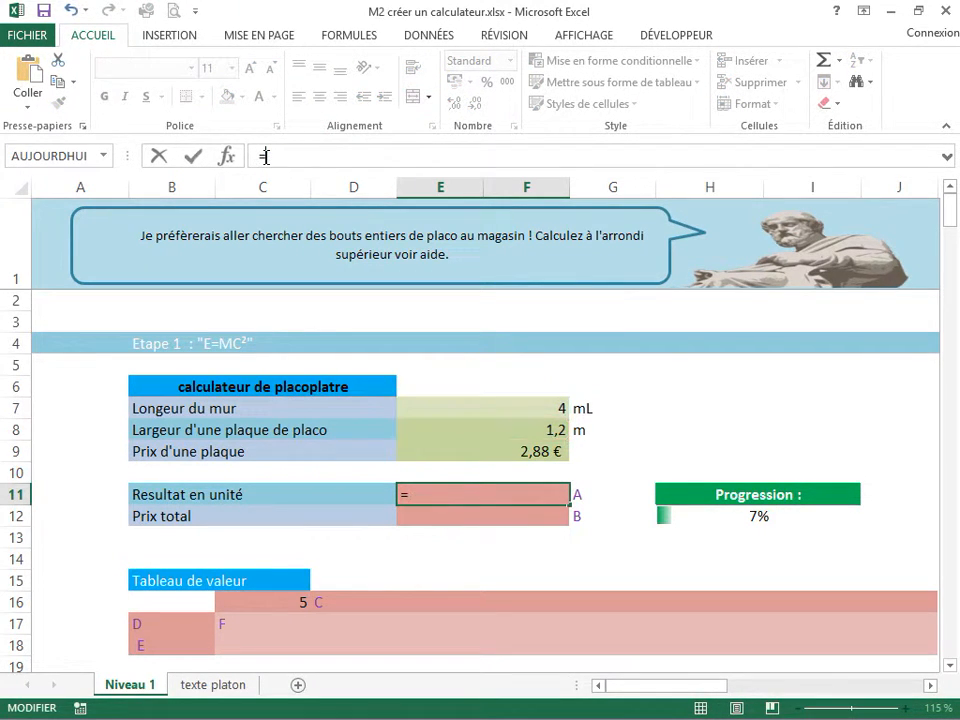
type("arr")
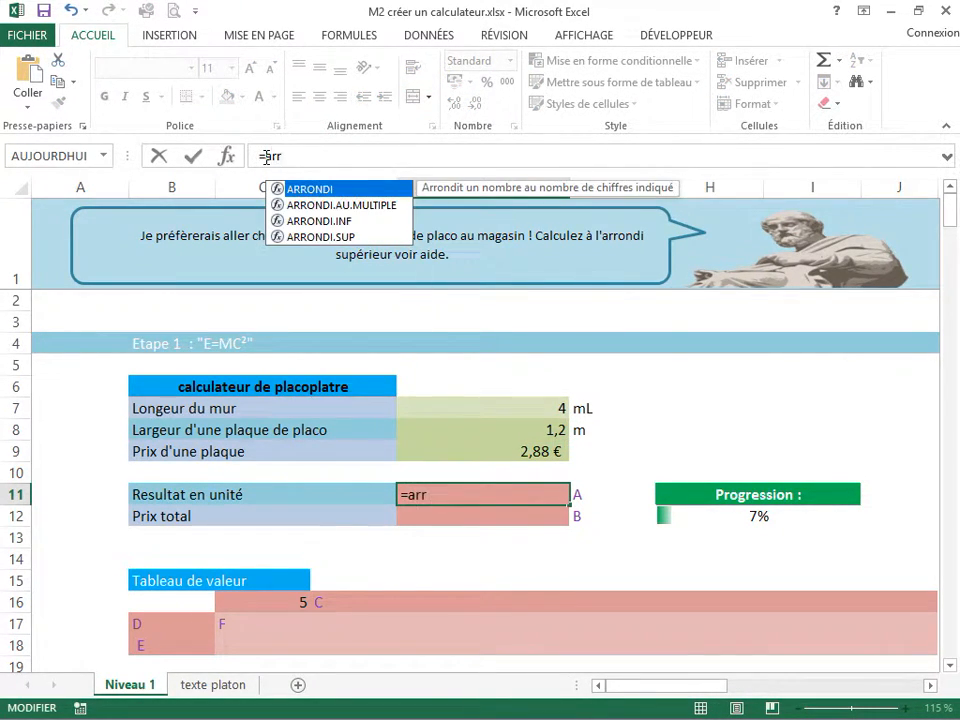
double_click(322, 238)
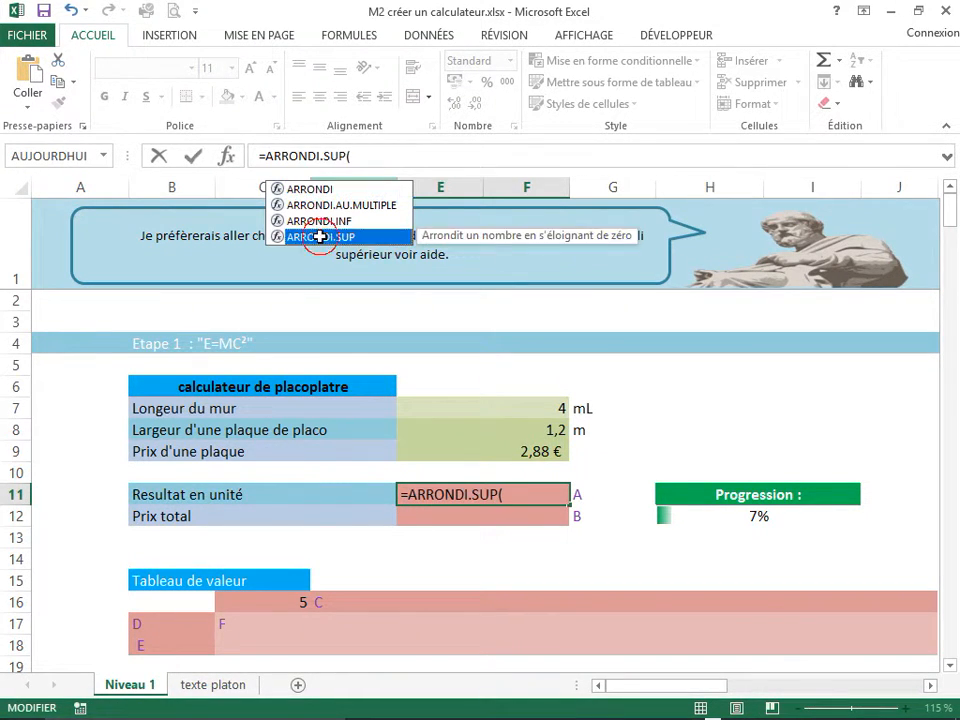
left_click(505, 408)
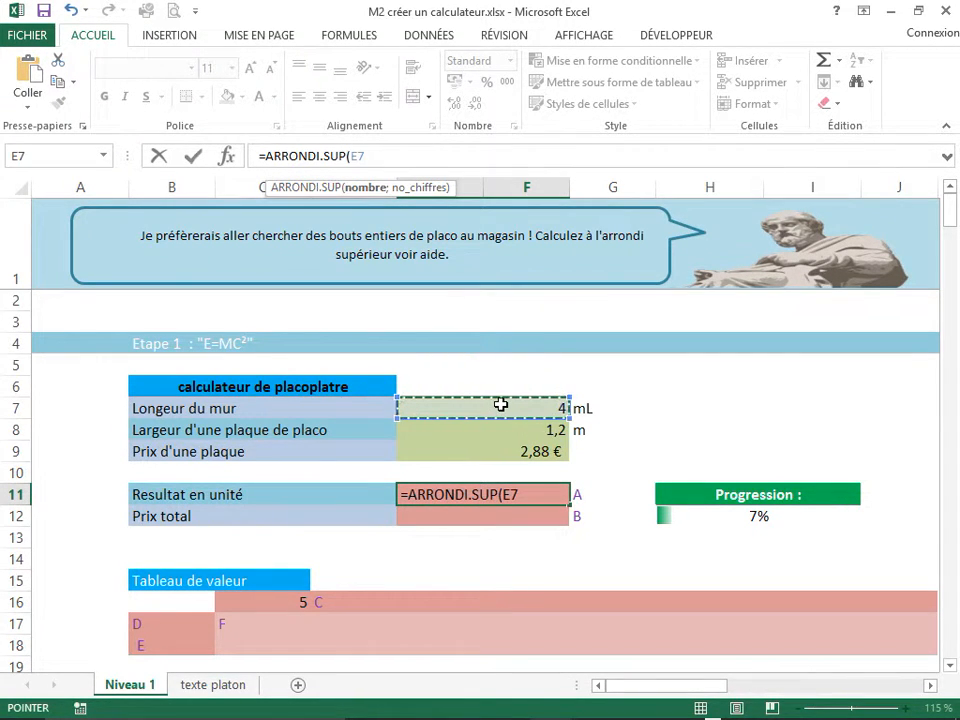
type("/")
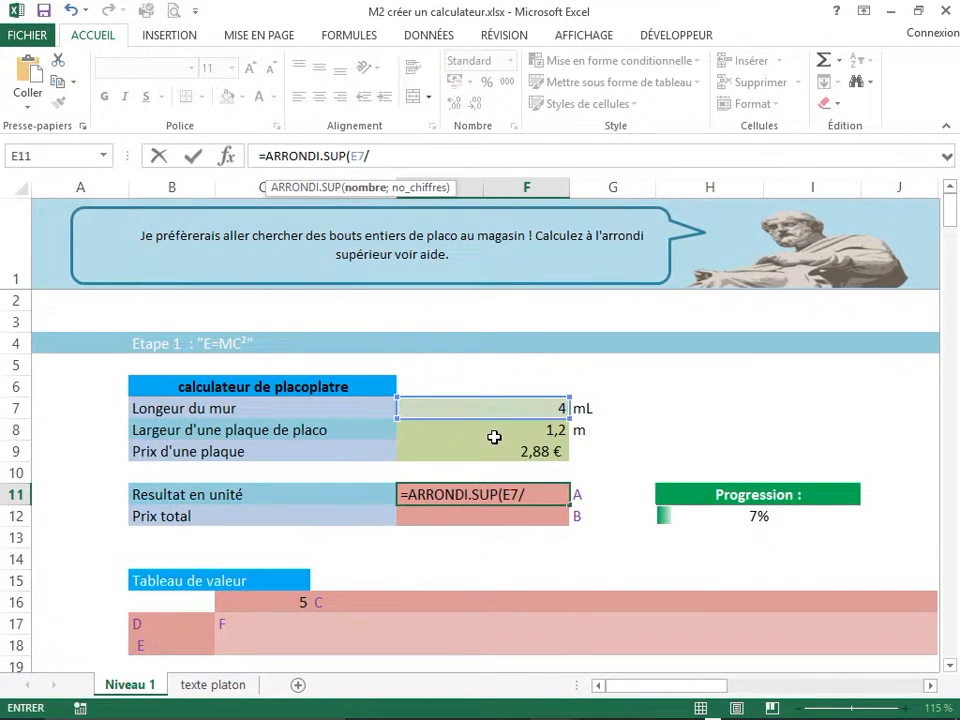
left_click(494, 437)
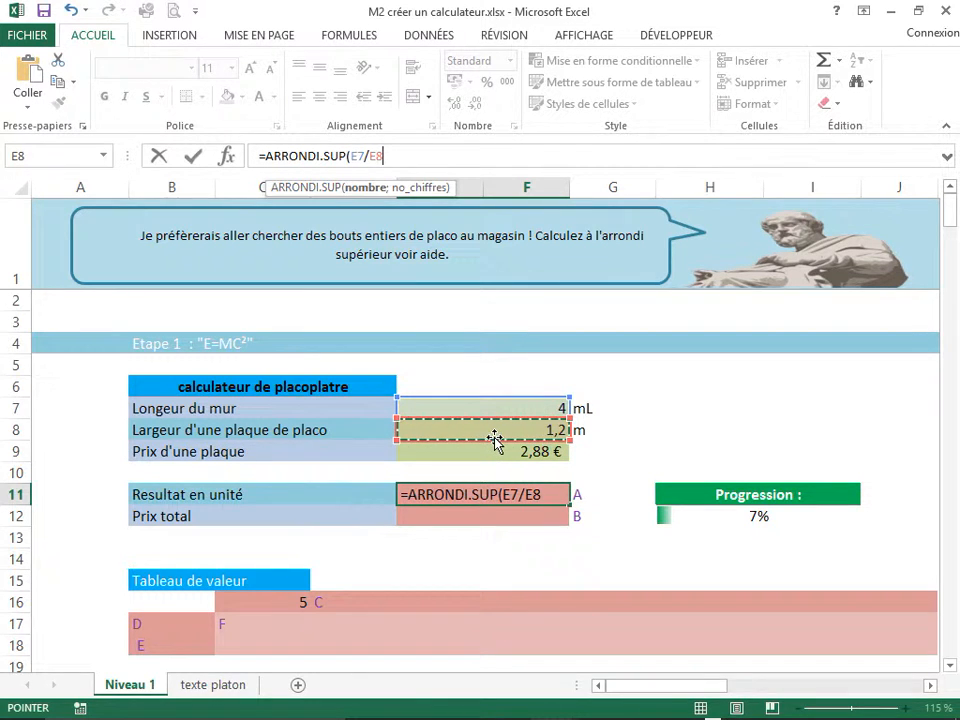
type(";")
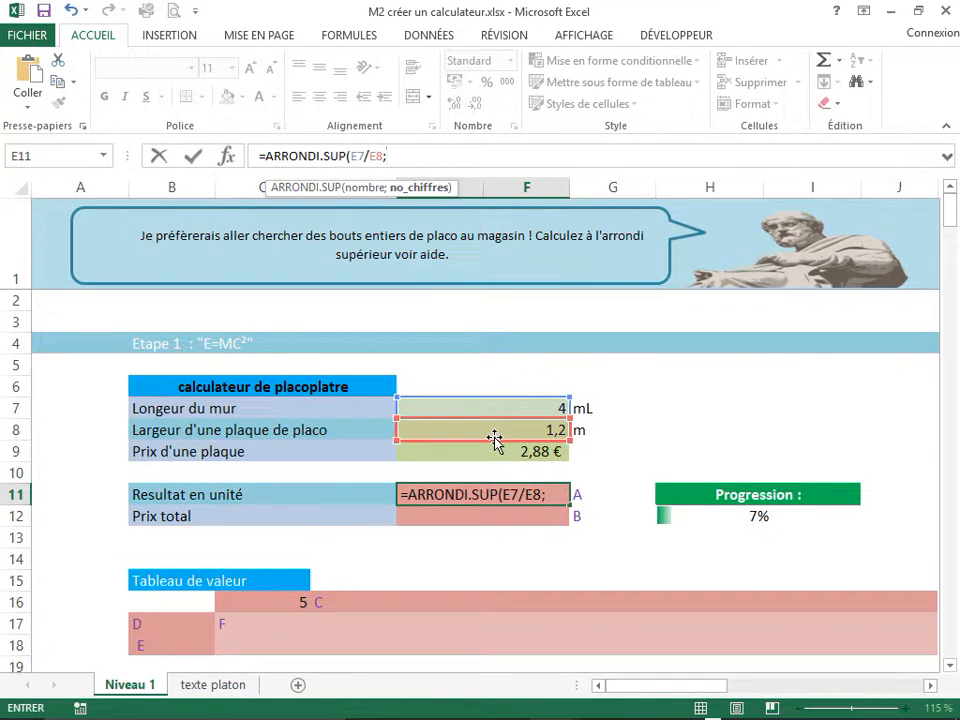
type("0)")
key("Return")
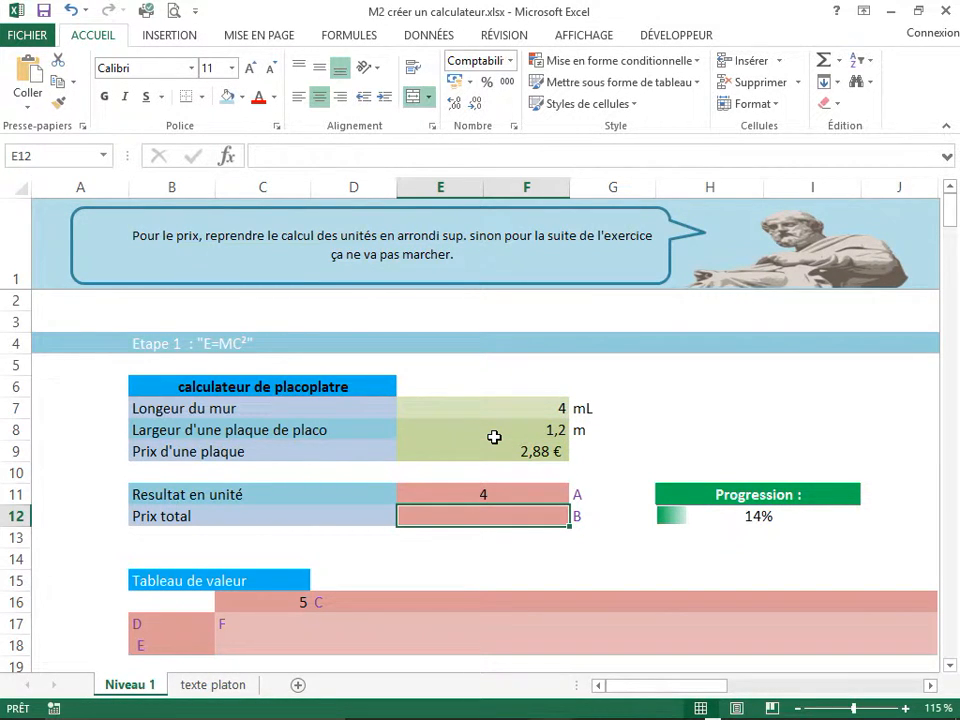
- Calculate the total price in E12 by multiplying the board count by the board price with =E11*E9
type("=")
left_click(467, 491)
type("*")
left_click(508, 453)
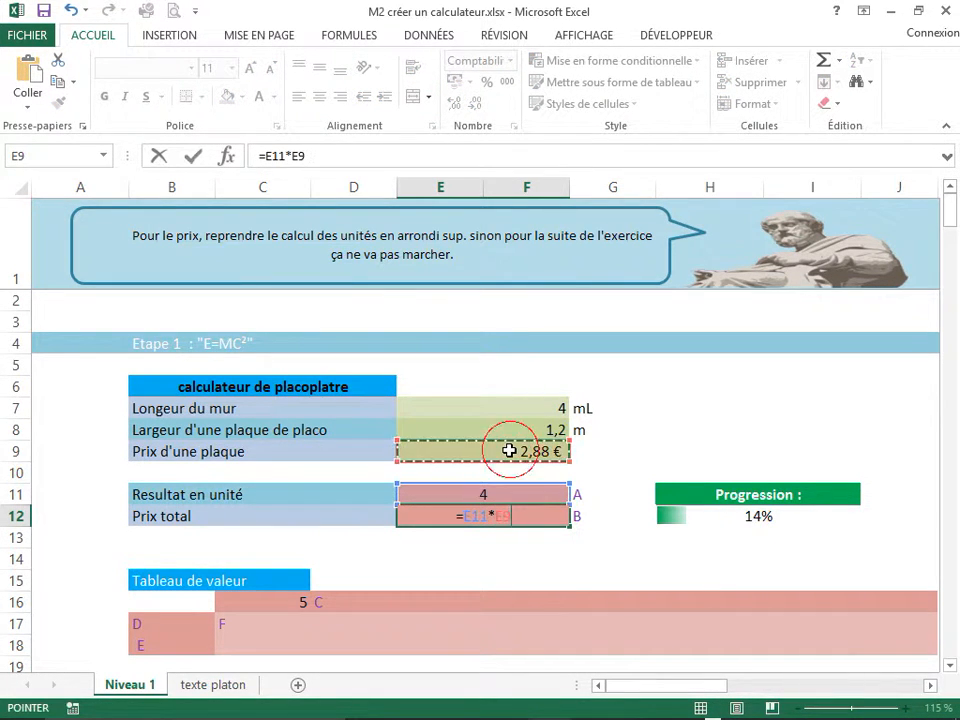
key("Return")
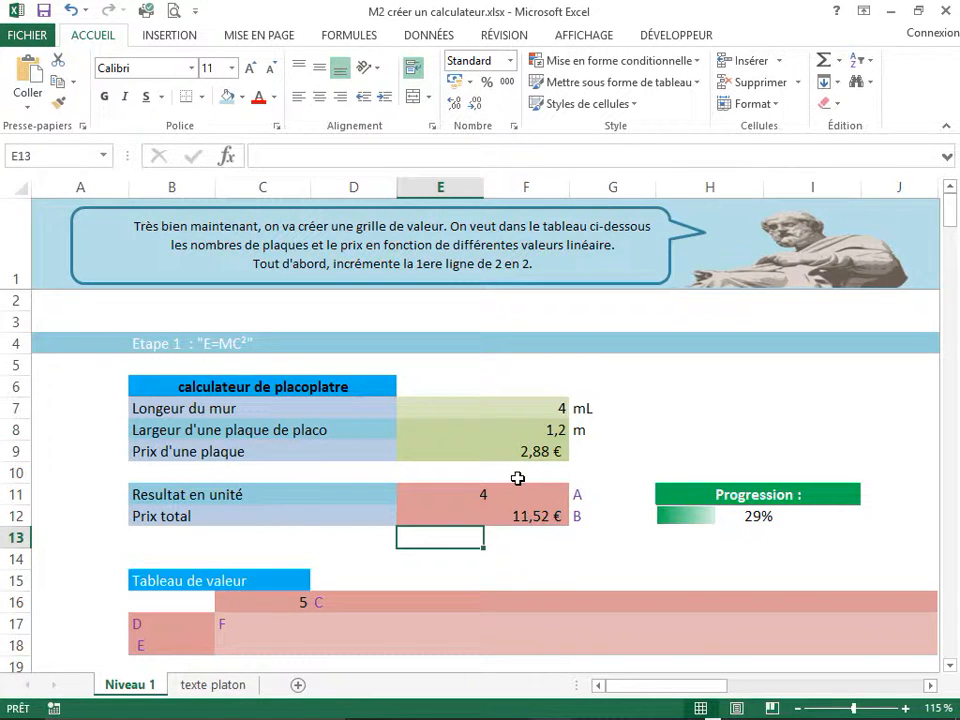
- Enter 7 in D16 as the second wall length in the header row of the value table
scroll(555, 516, "down", 1)
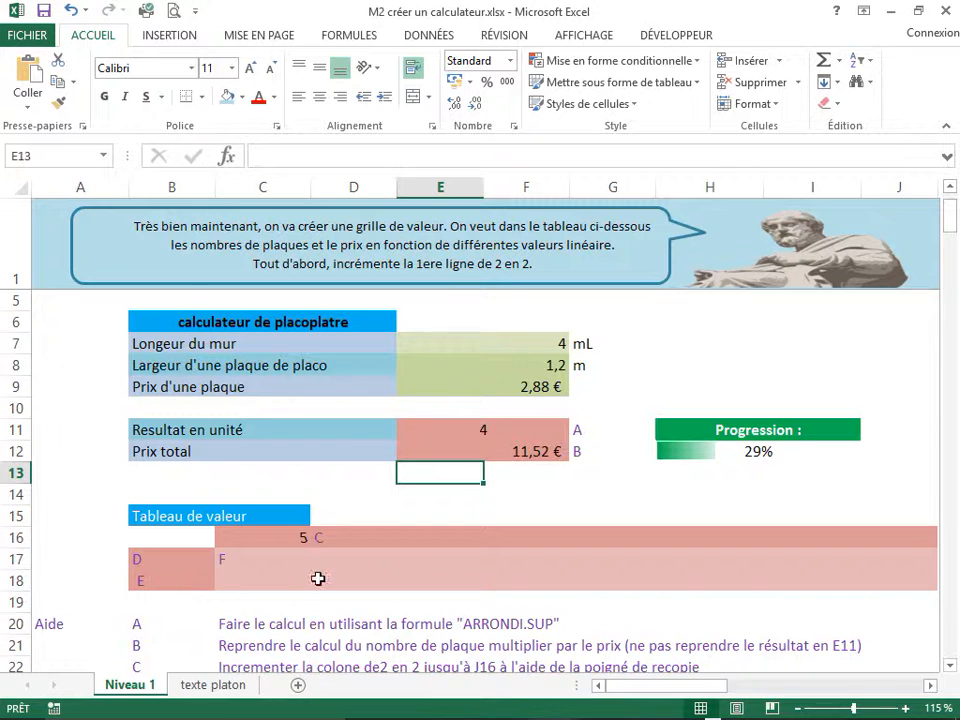
left_click(286, 537)
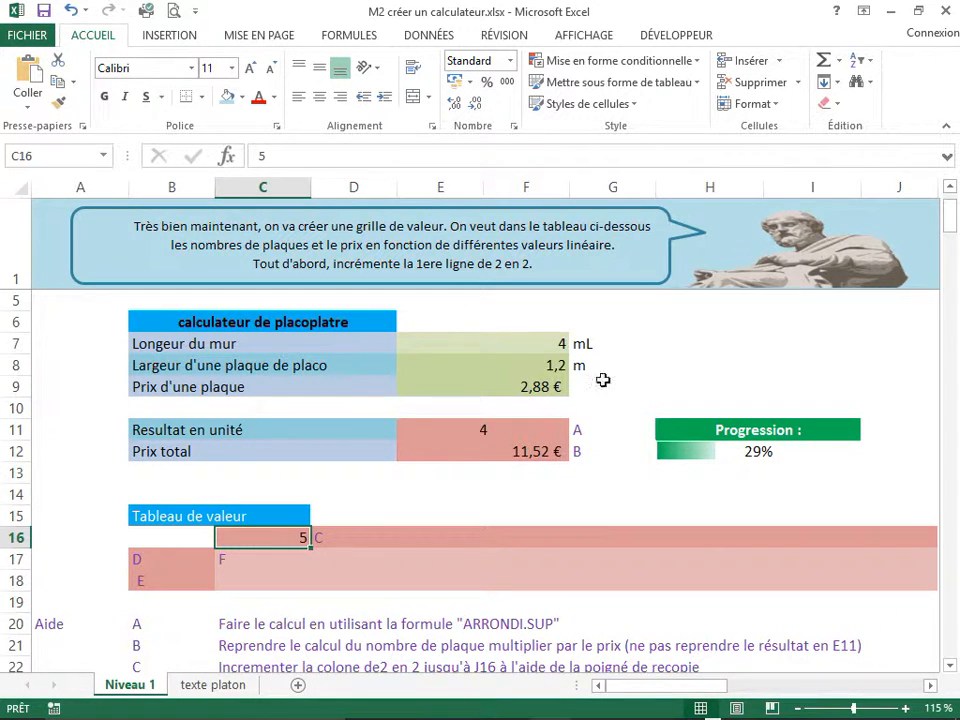
left_click(557, 343)
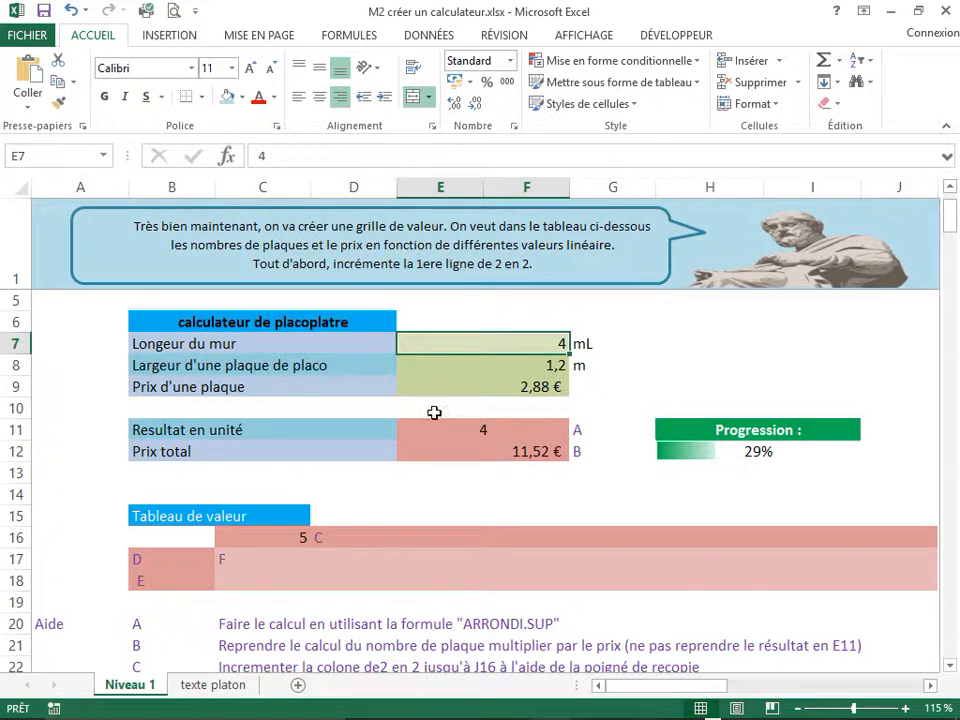
left_click(282, 537)
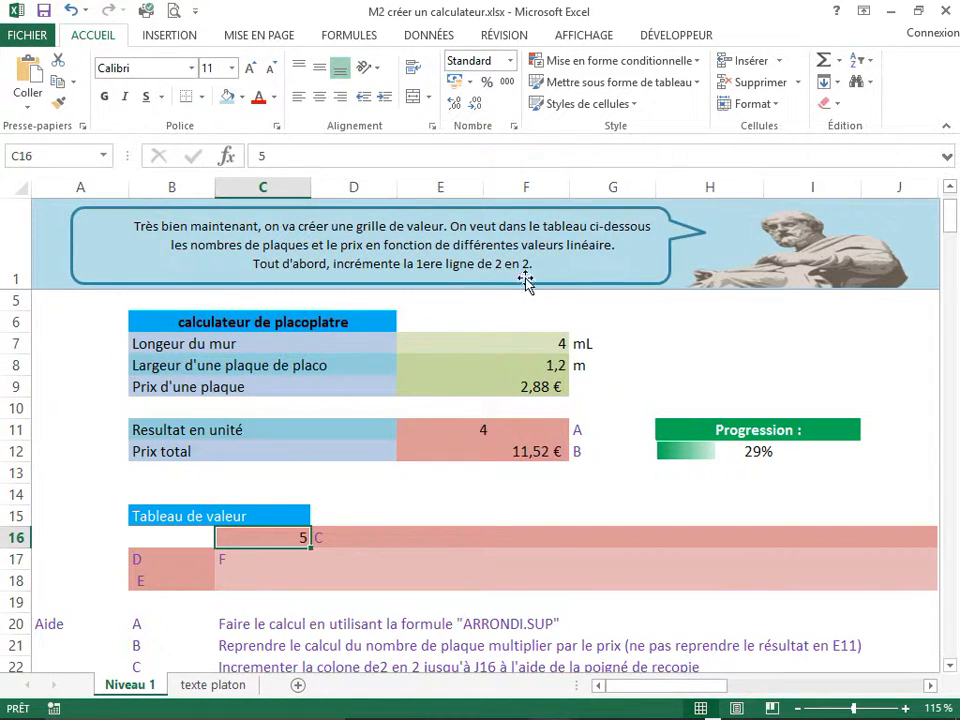
left_click(330, 540)
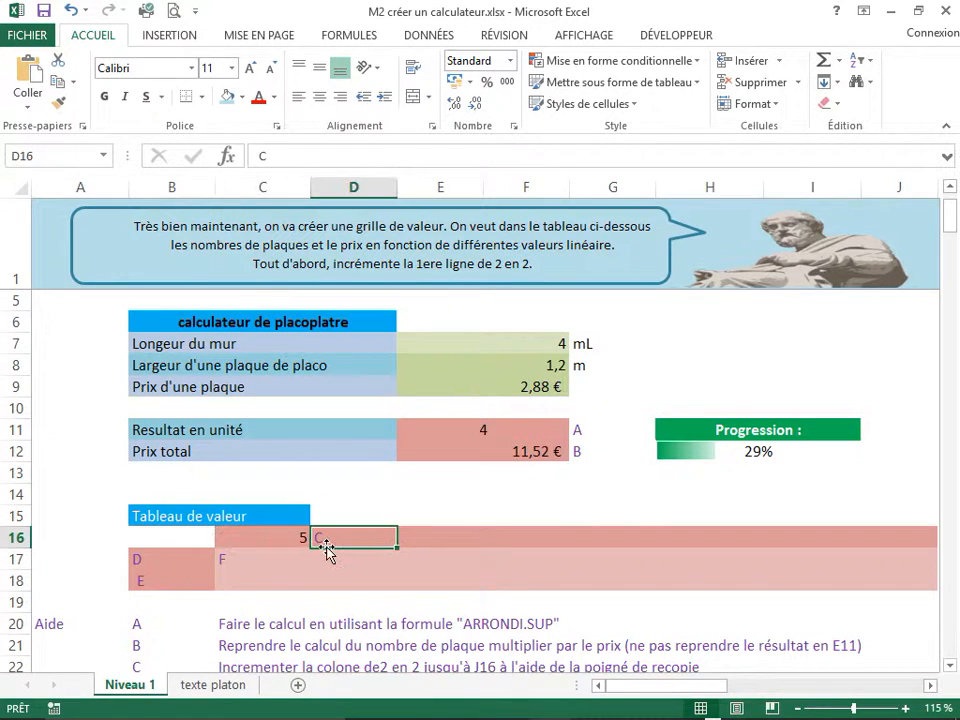
type("7")
key("Return")
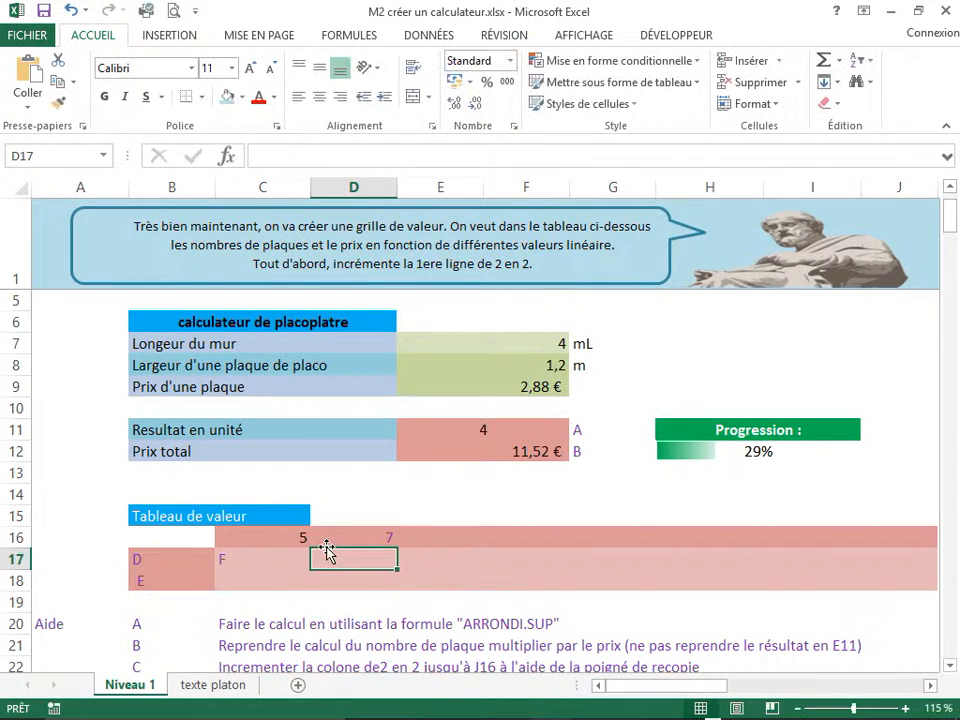
key("Up")
key("Right")
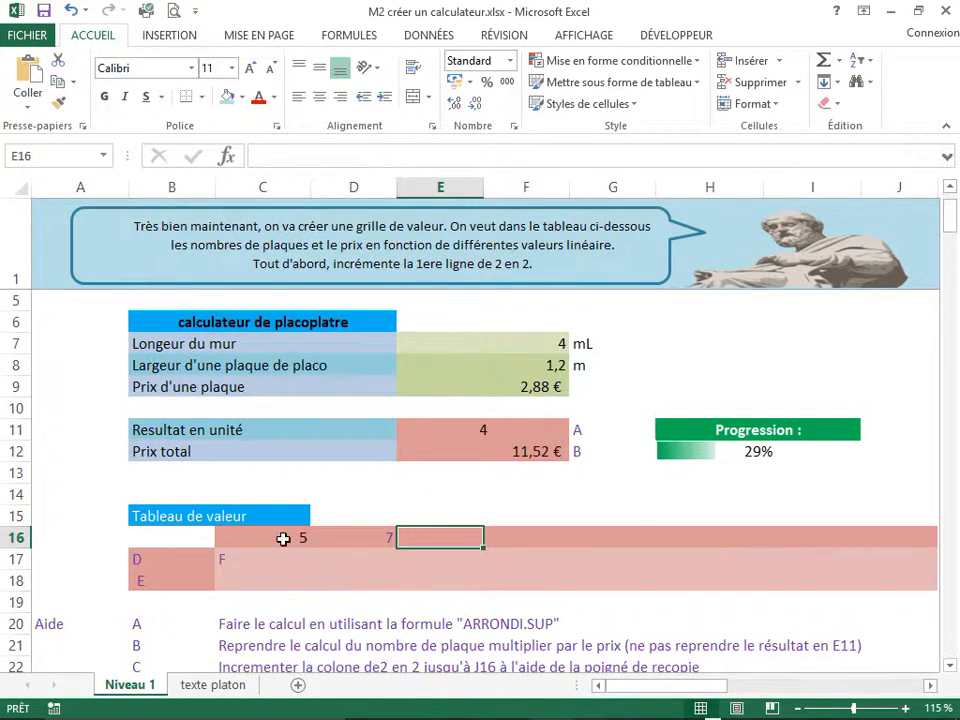
- Extend the series in C16:D16 across the header row through J16 in increments of 2
left_click(285, 539)
left_click_drag(288, 538, 360, 540)
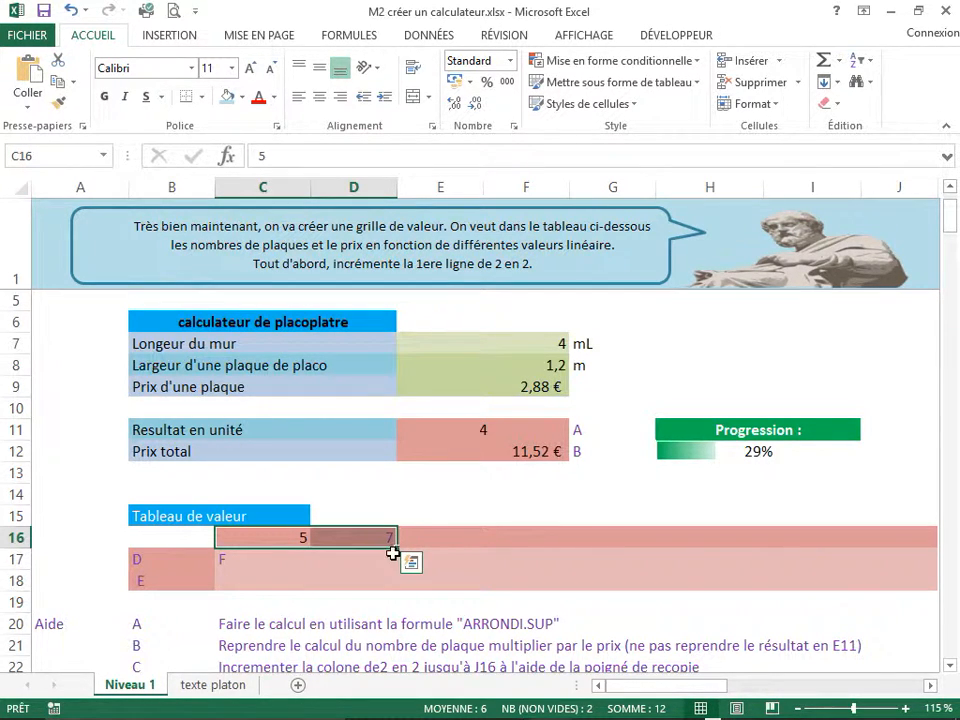
left_click_drag(398, 550, 650, 536)
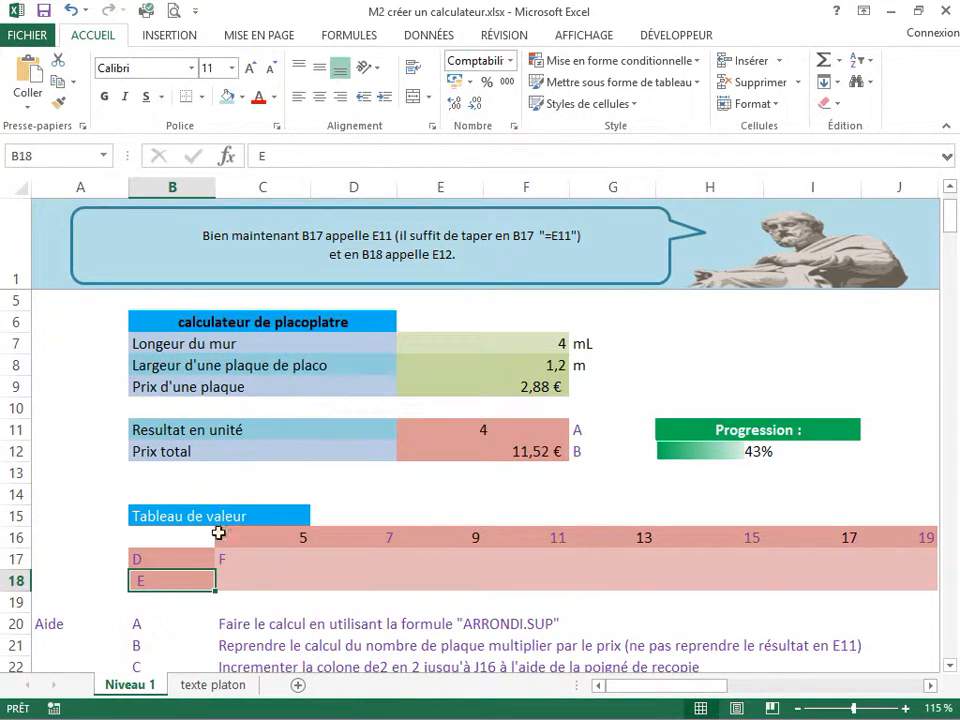
- Link the value table's row headers to the results, with =E11 in B17 and =E12 in B18
left_click(168, 559)
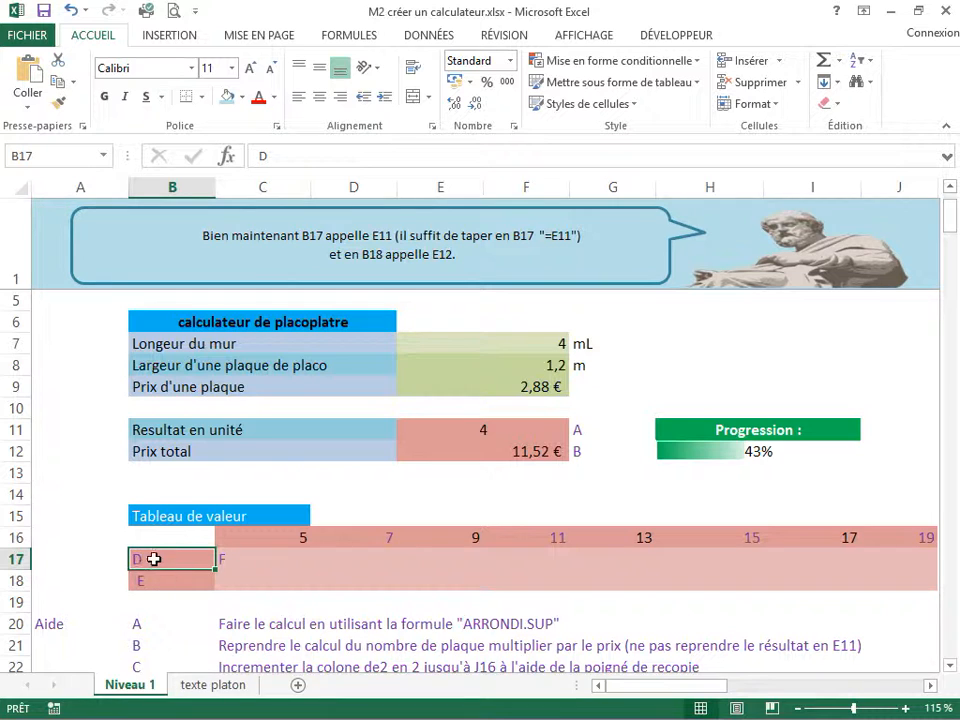
type("=")
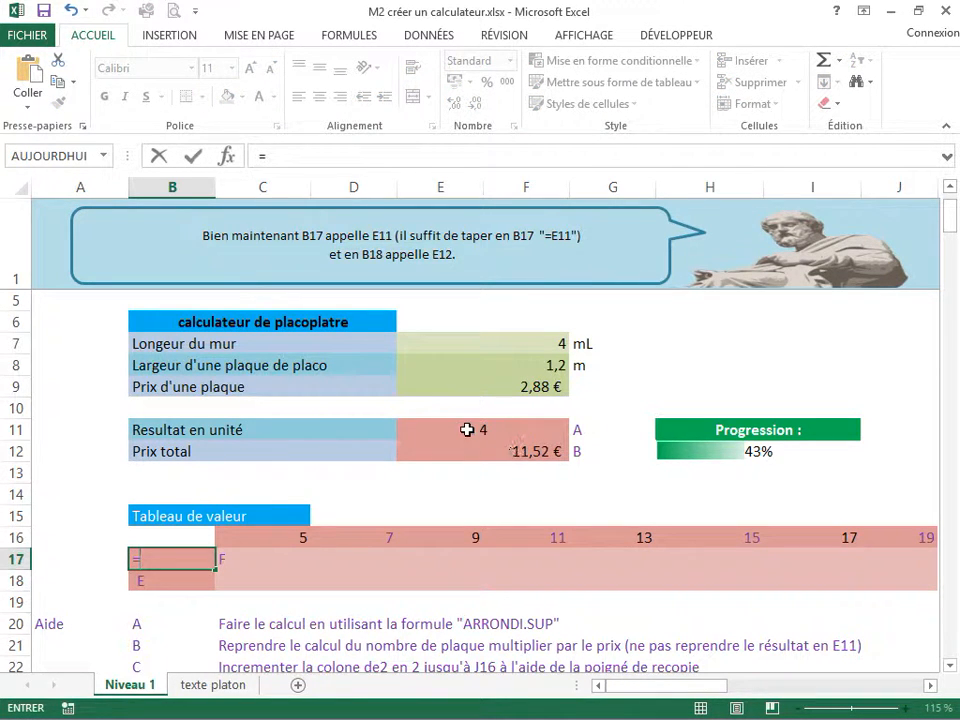
left_click(459, 431)
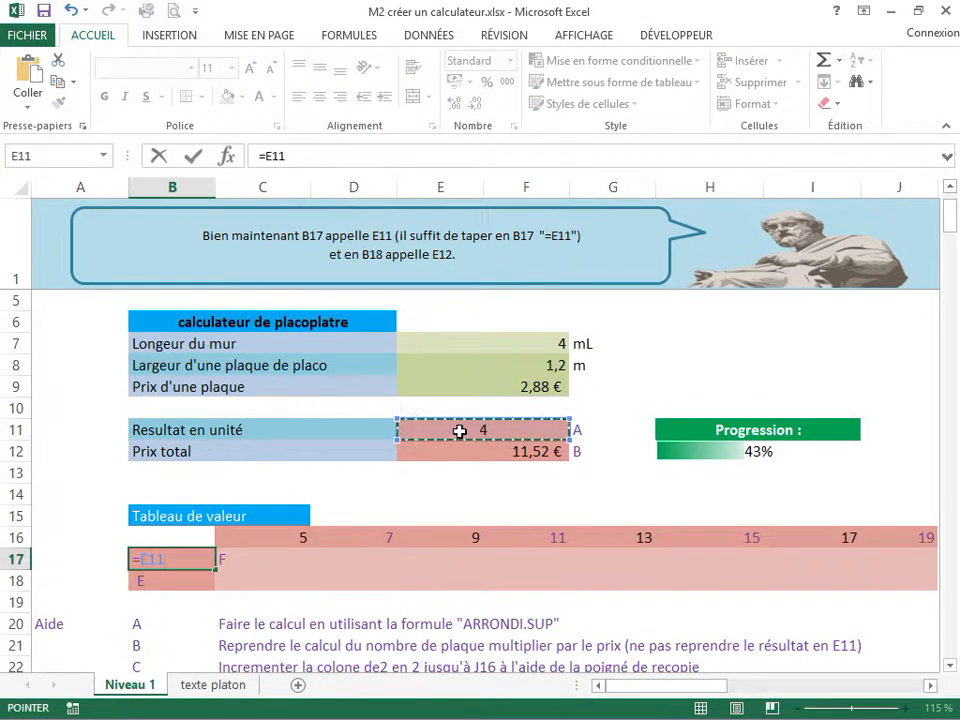
key("Return")
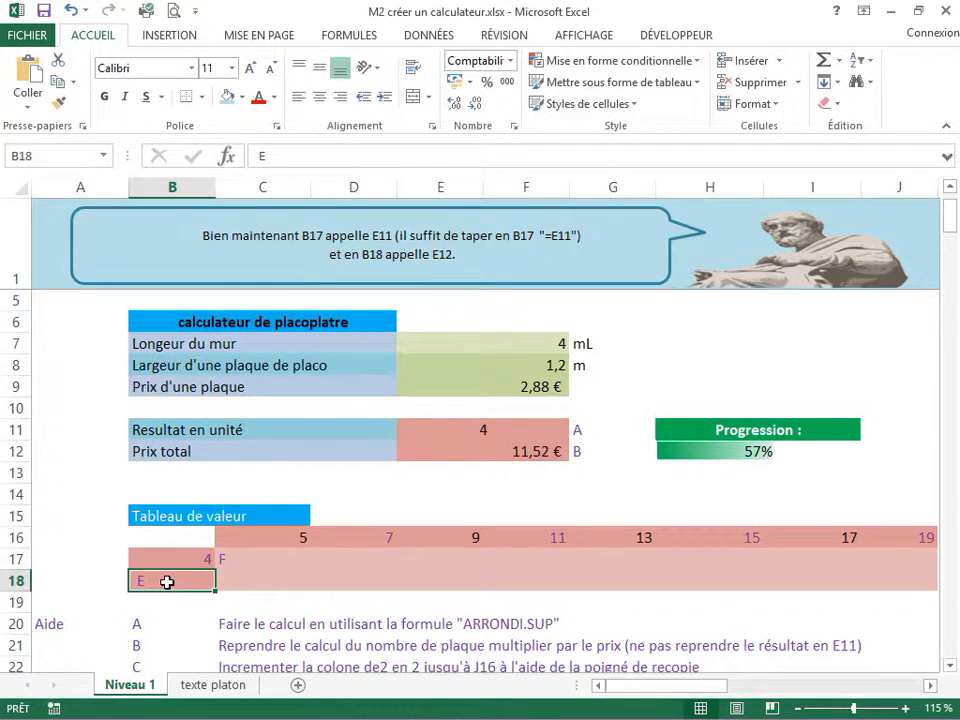
type("=")
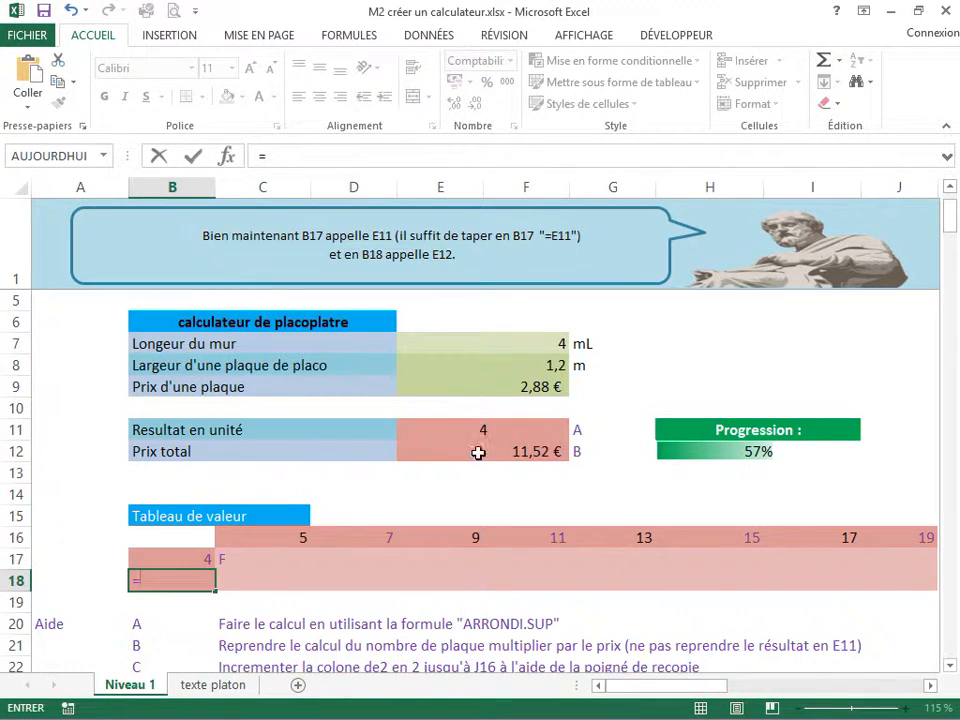
left_click(478, 453)
key("Return")
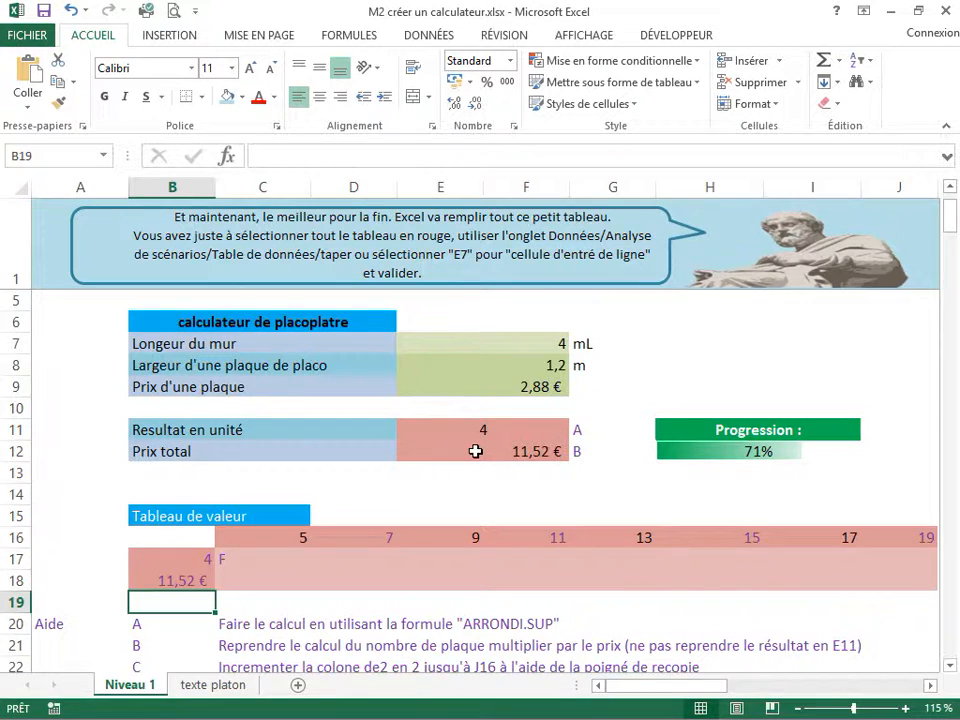
left_click(259, 561)
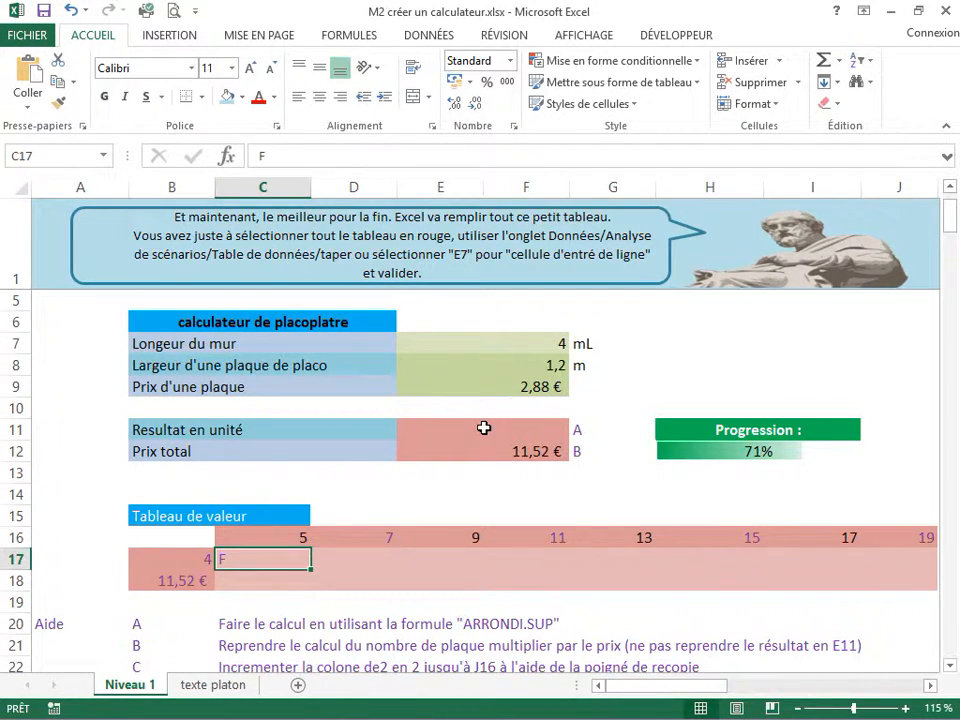
left_click(353, 559)
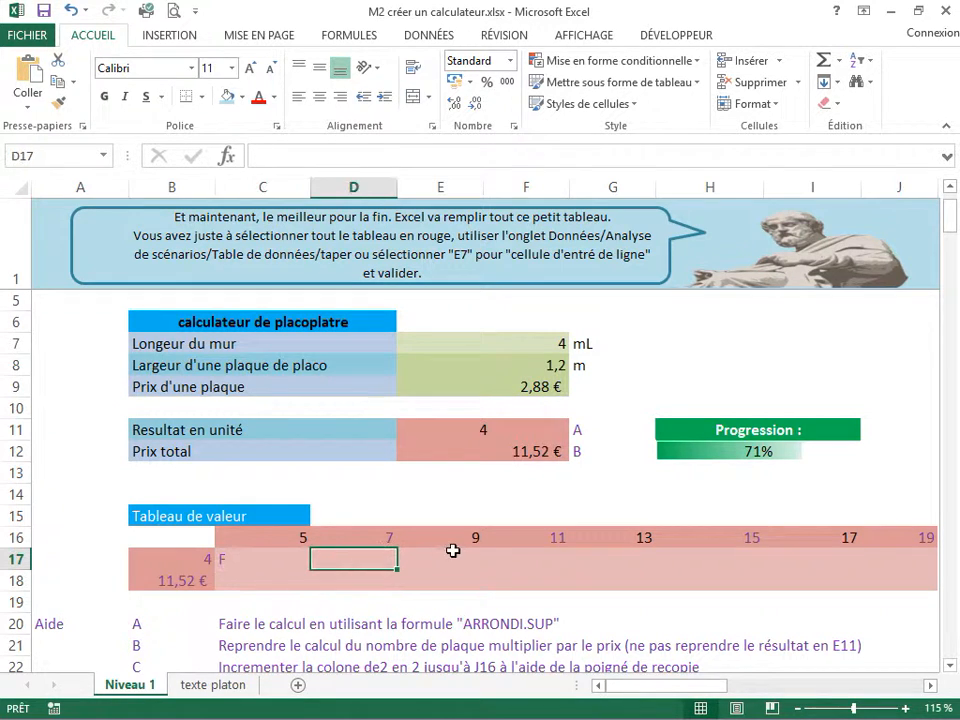
- Read help note F below the value table on how to fill its empty cells
left_click(461, 553)
left_click(547, 557)
left_click(671, 564)
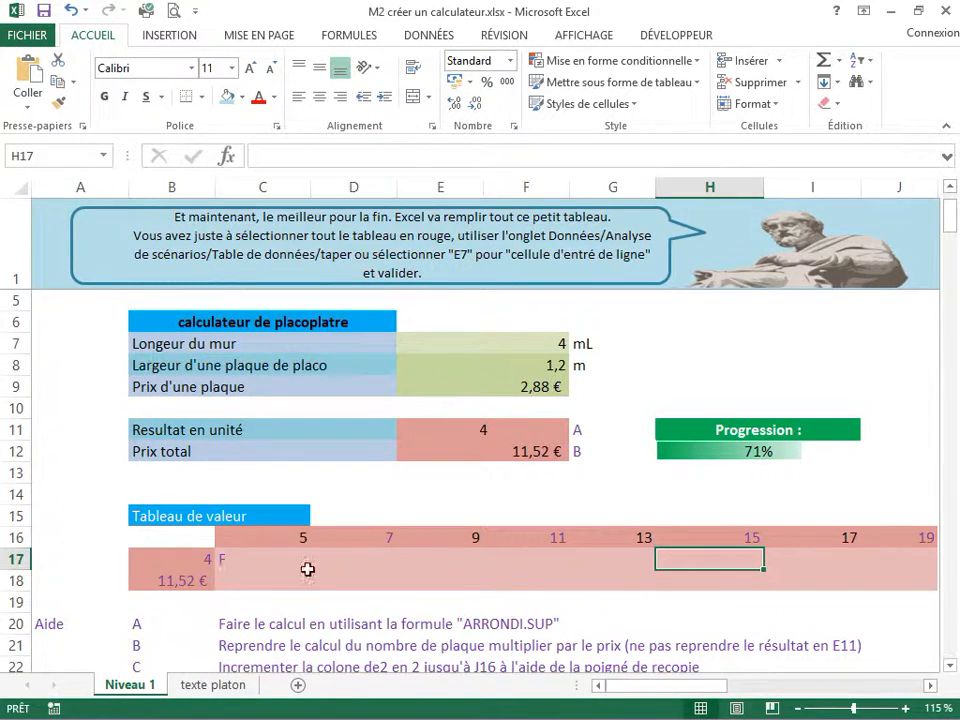
left_click(247, 561)
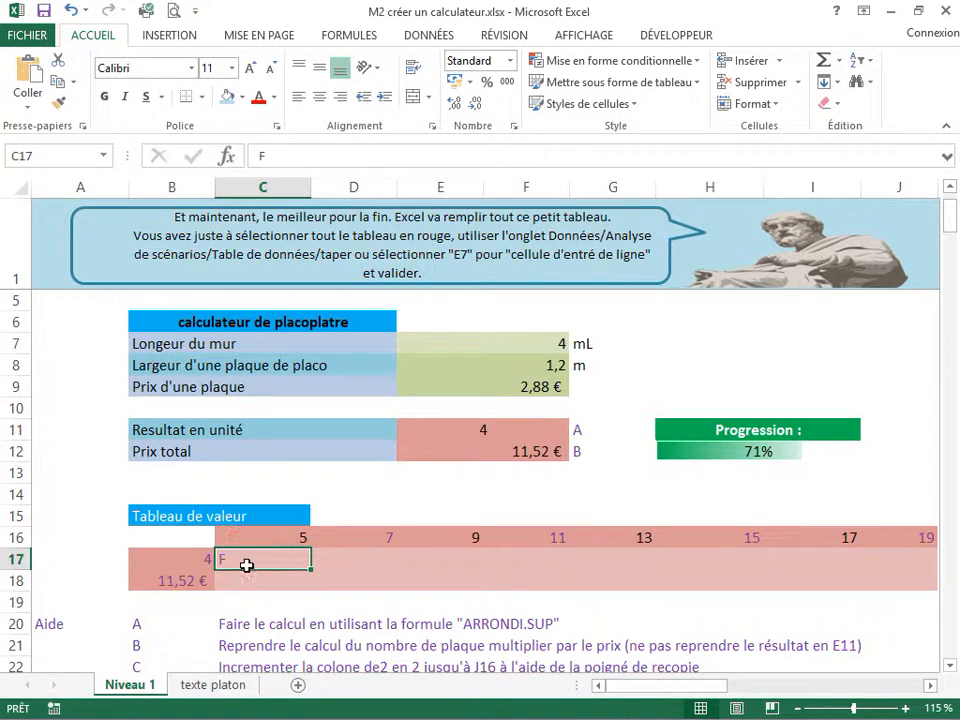
left_click(244, 579)
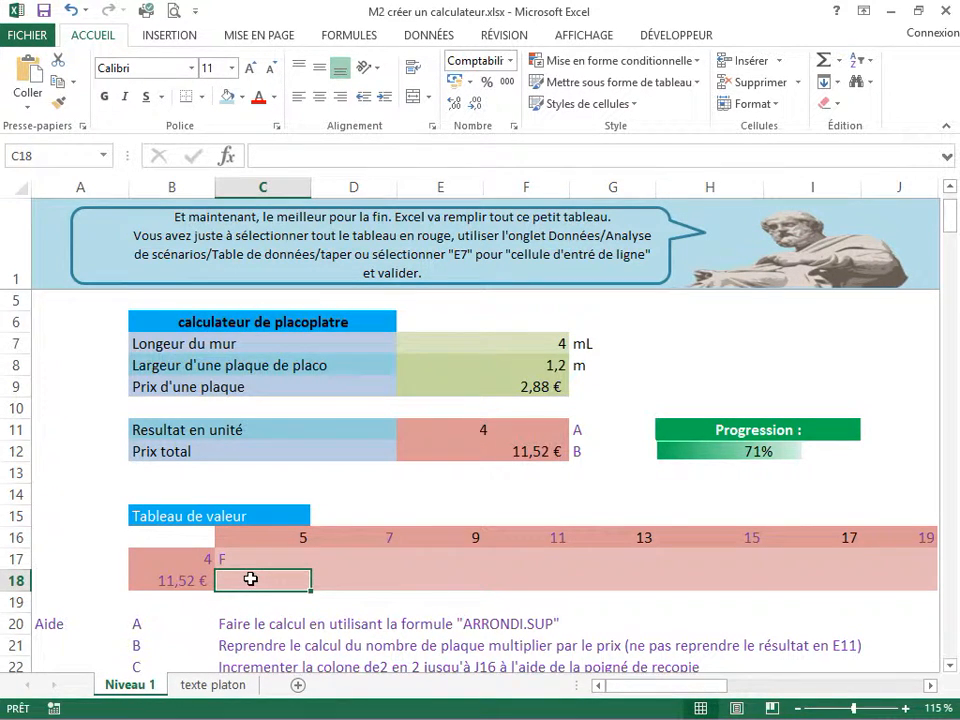
scroll(373, 582, "down", 1)
scroll(373, 582, "down", 2)
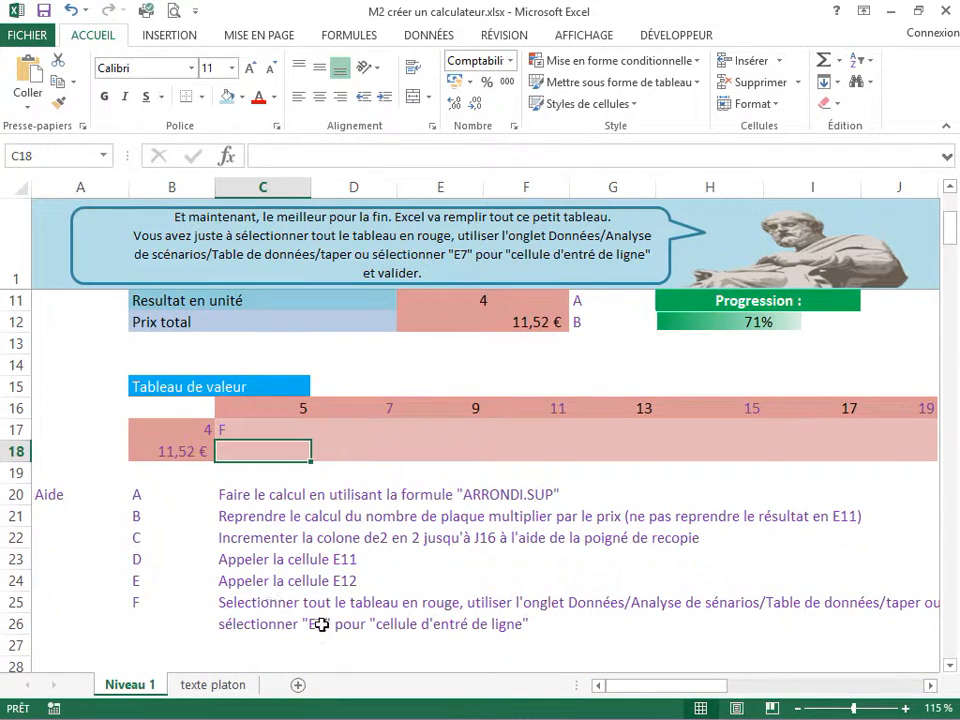
scroll(410, 526, "up", 3)
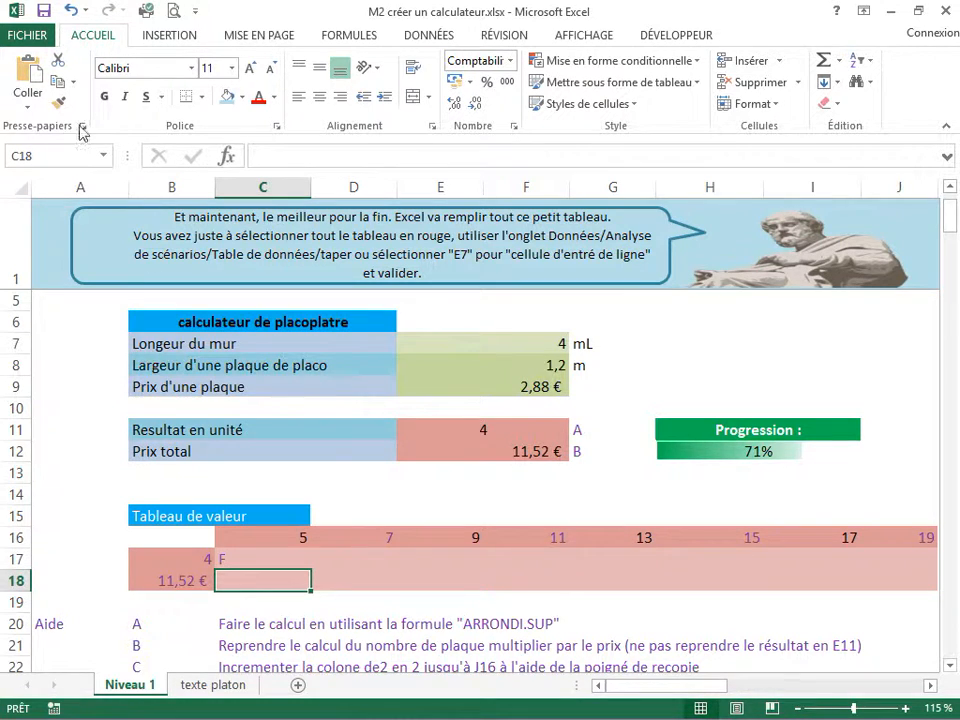
- Create a data table over B16:J18 using the wall length cell E7 as the row input cell
left_click(428, 36)
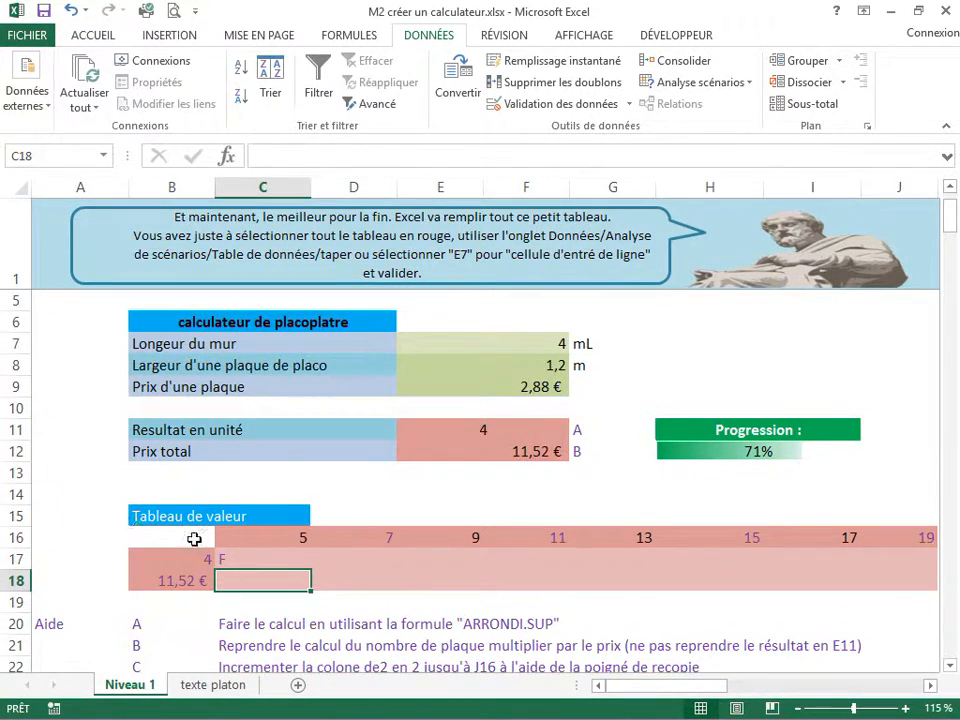
left_click_drag(172, 541, 735, 579)
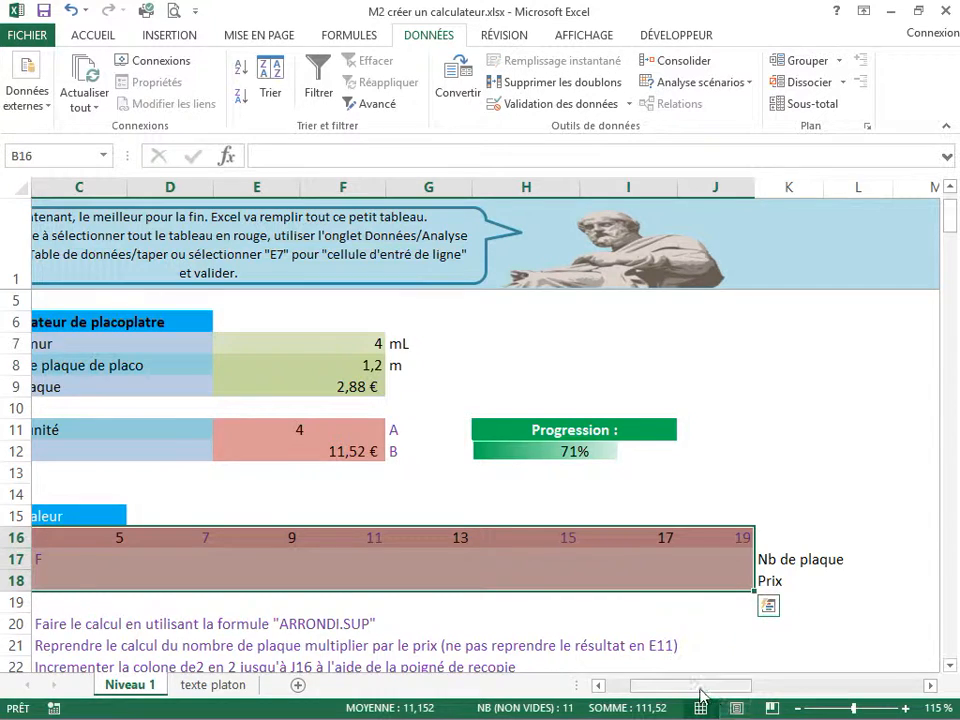
left_click_drag(701, 689, 651, 693)
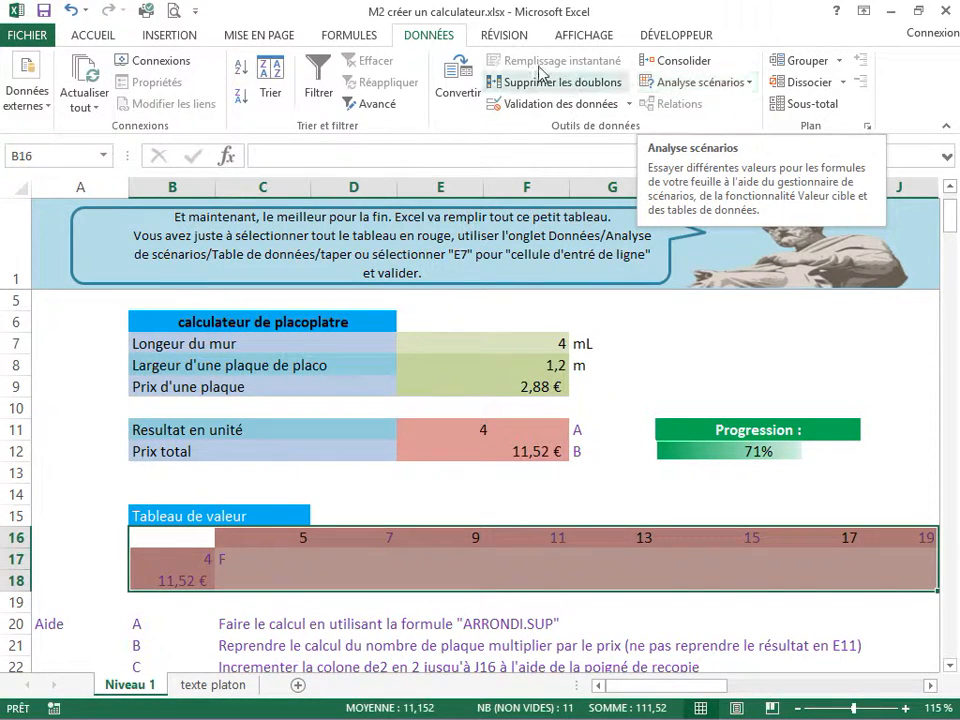
left_click(727, 86)
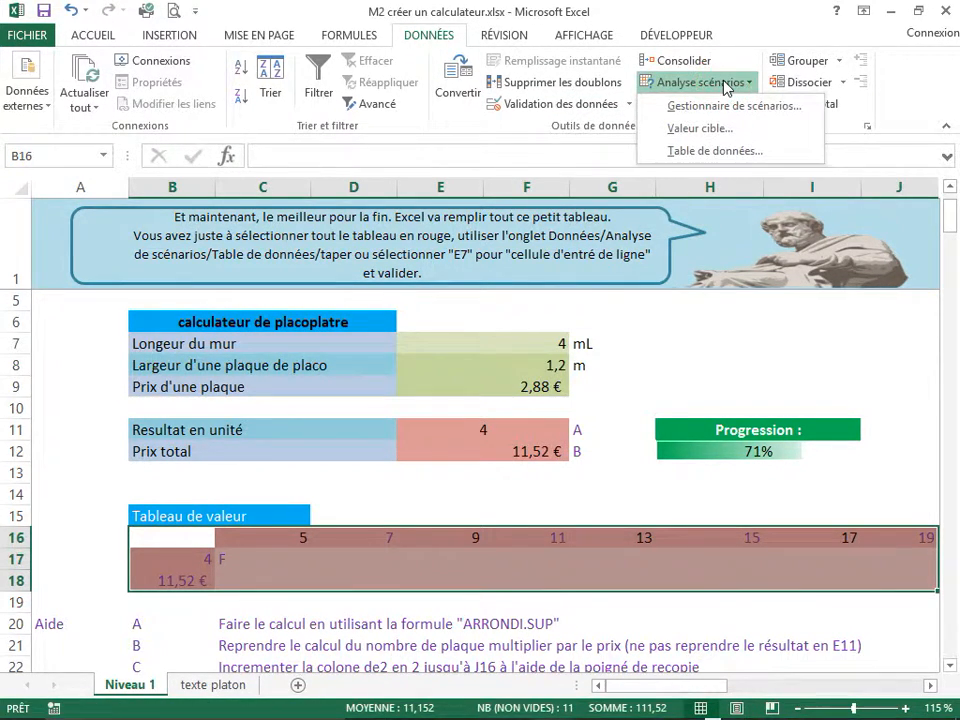
left_click(677, 151)
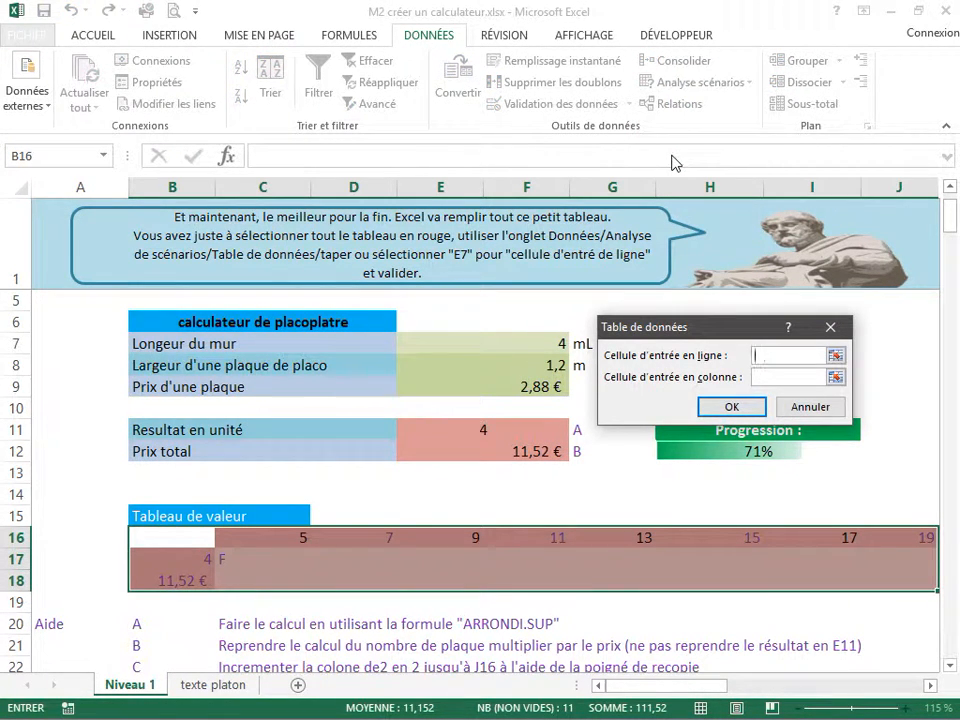
left_click_drag(708, 330, 687, 242)
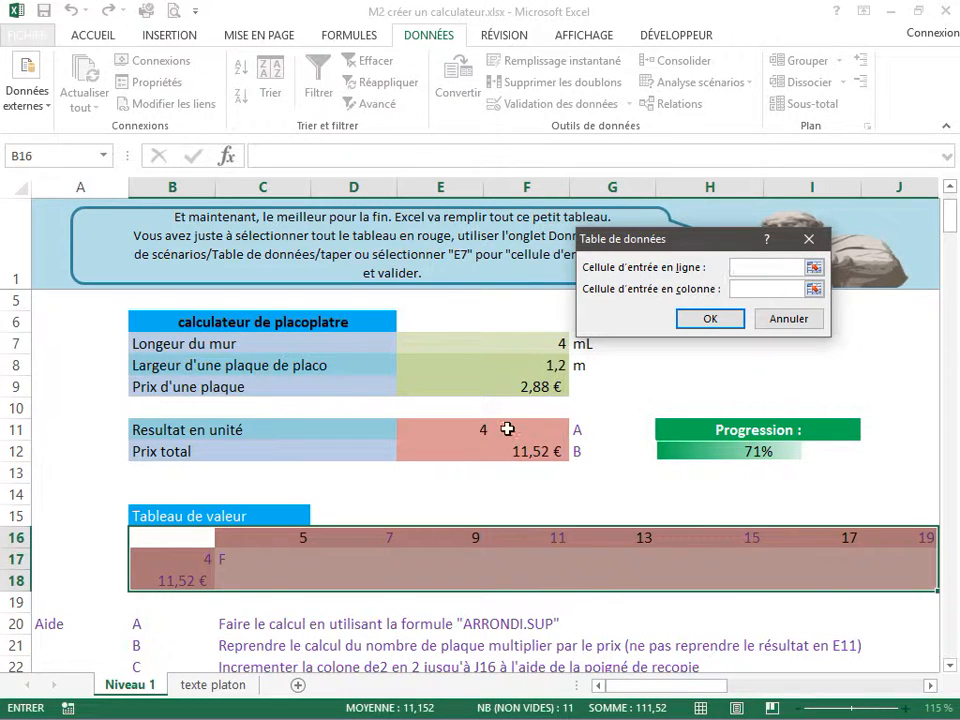
left_click(813, 267)
left_click(500, 341)
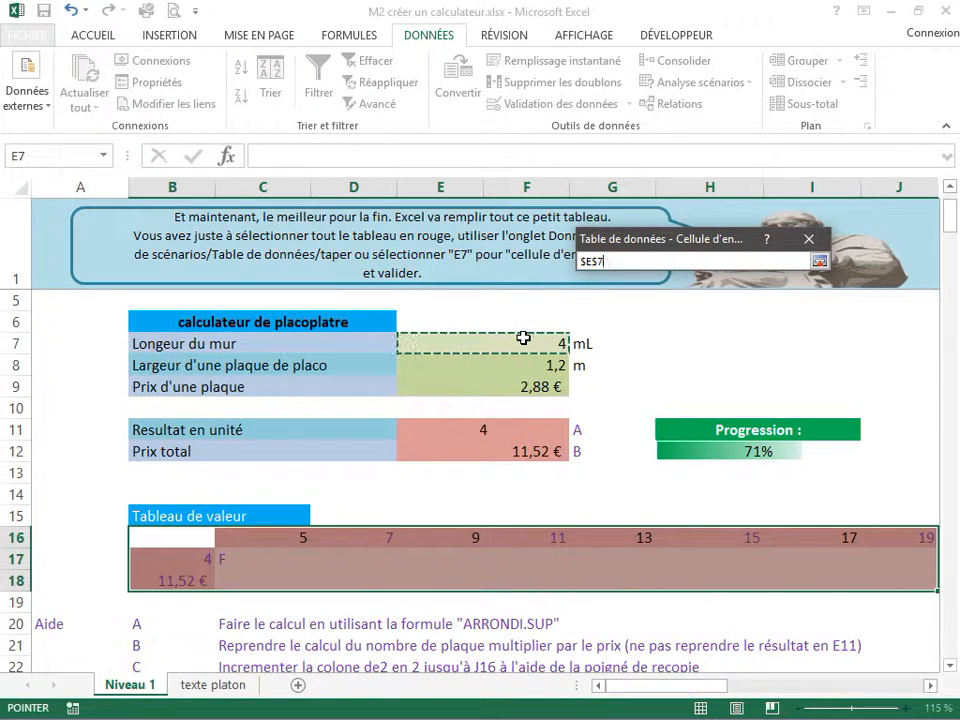
key("Return")
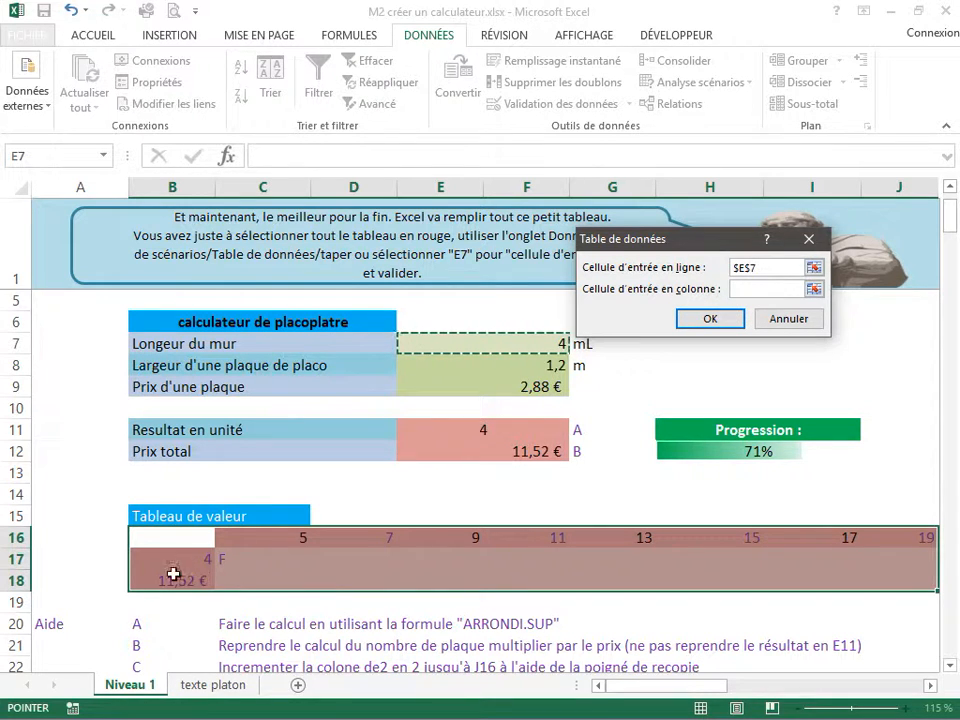
left_click(697, 321)
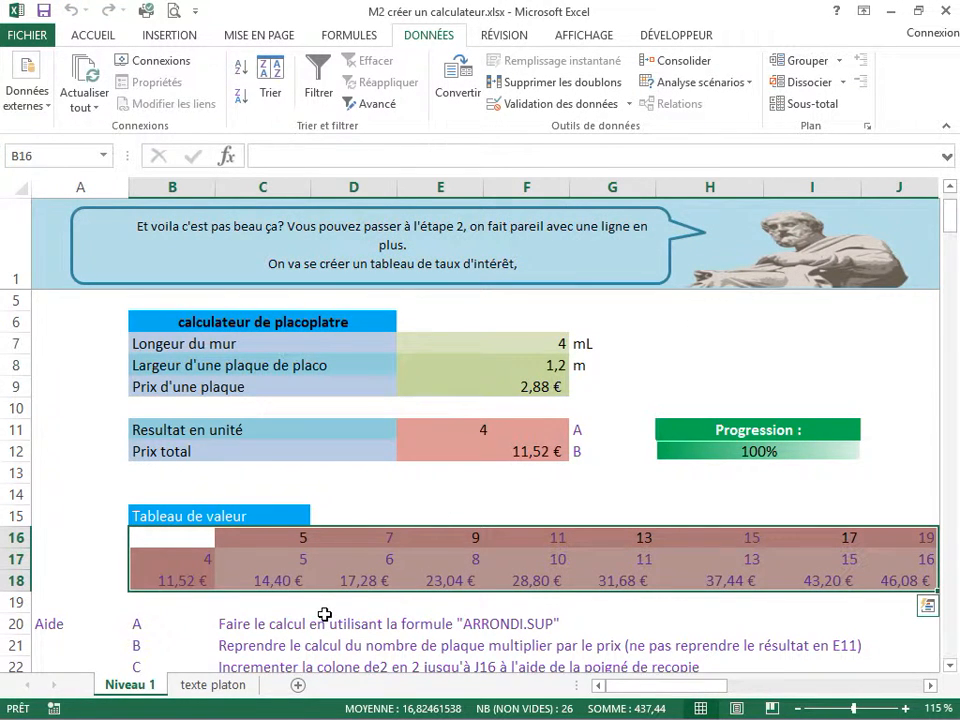
- Inspect the board count formula in C17 and its wall length header in C16
left_click(286, 563)
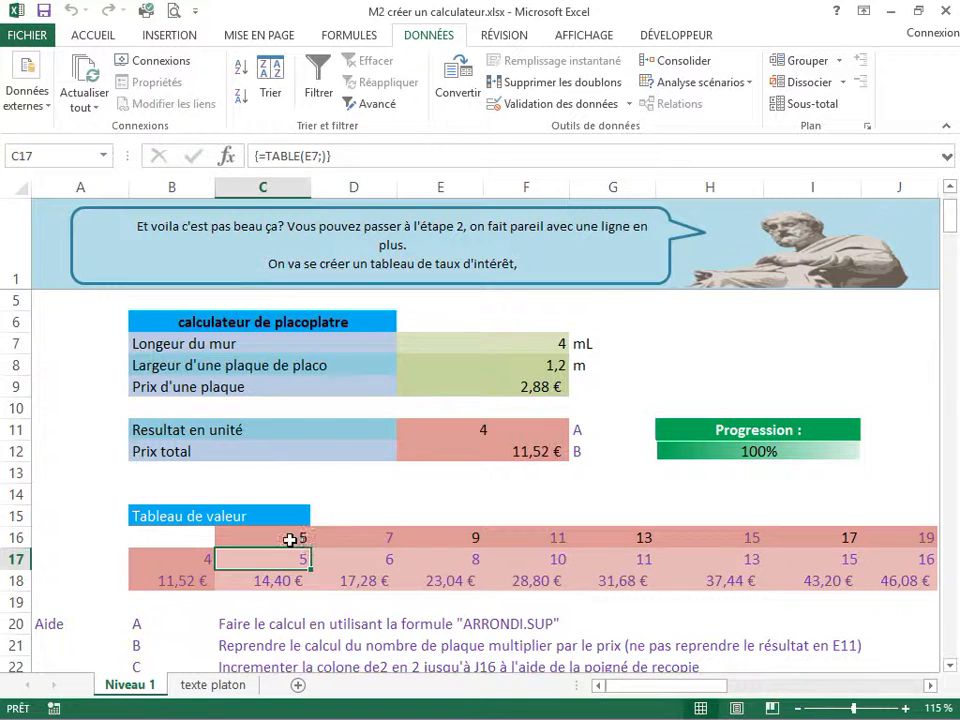
left_click(292, 538)
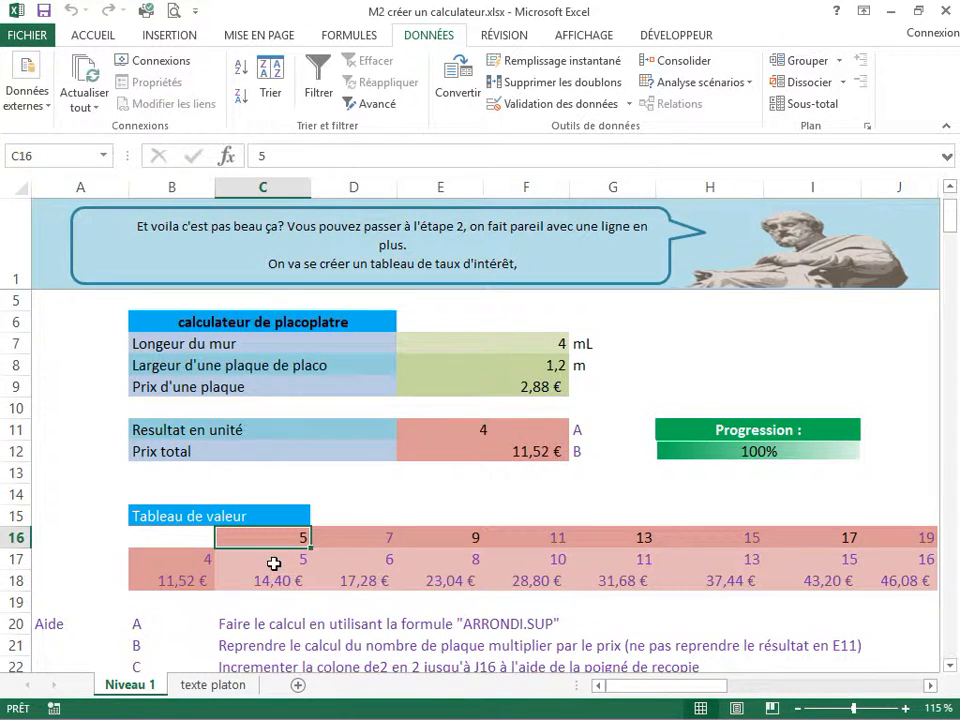
left_click(281, 562)
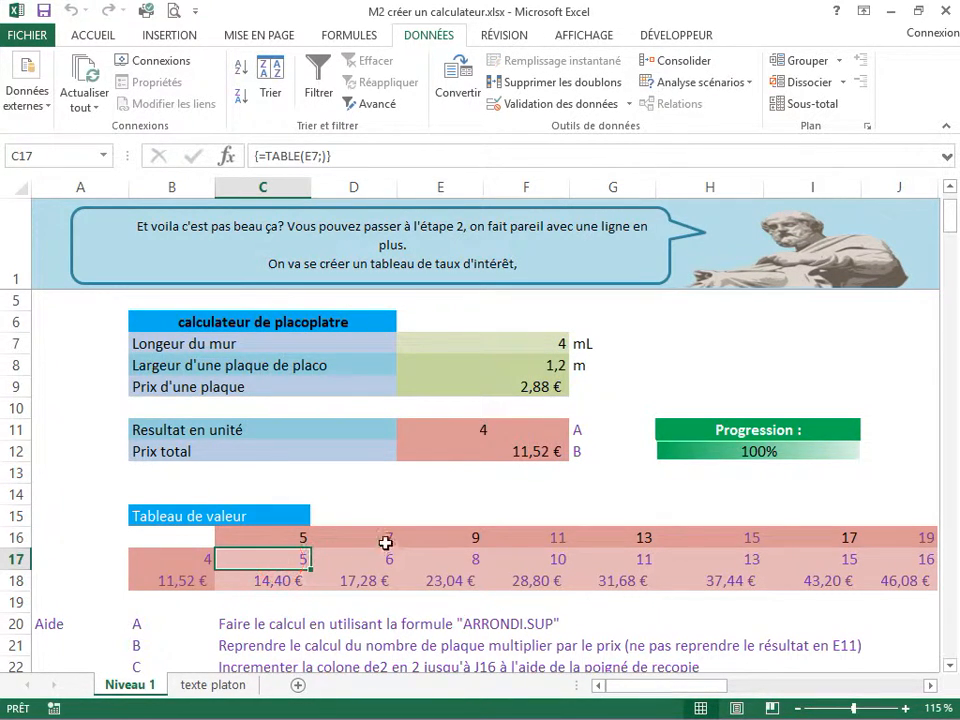
key("Right")
- Test the calculator by setting the wall length in E7 to 7 and finally to 10
left_click(561, 340)
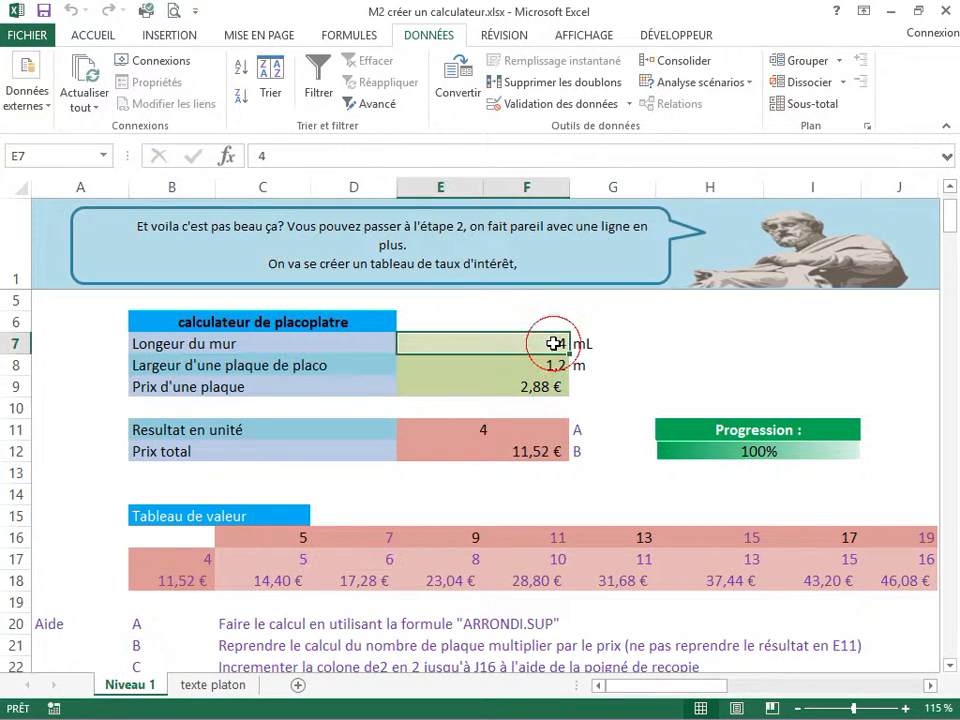
type("7")
key("Return")
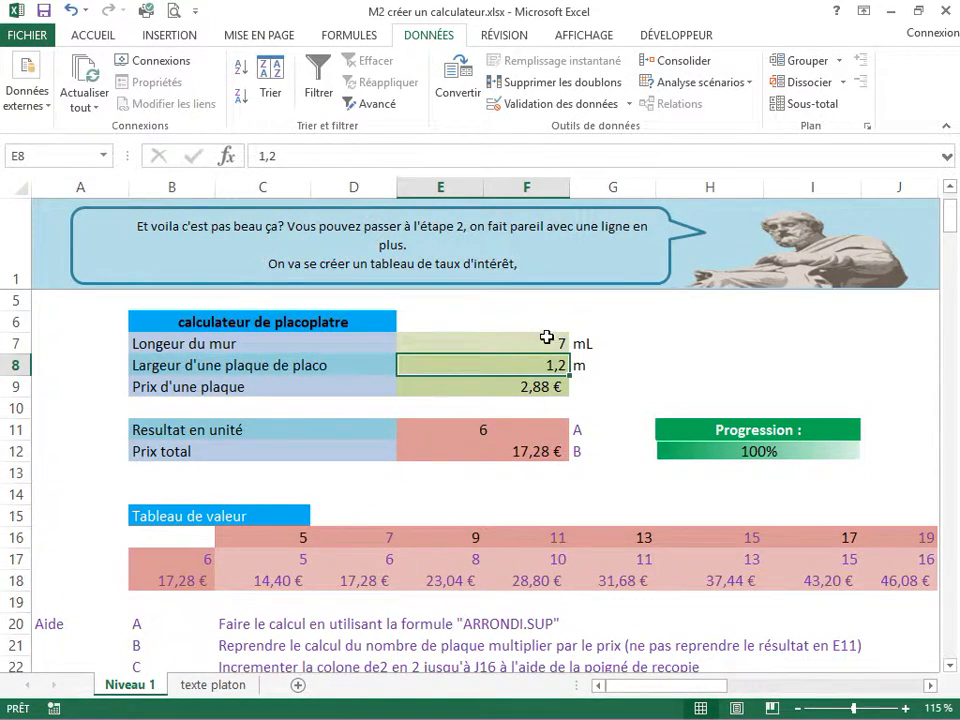
left_click(526, 341)
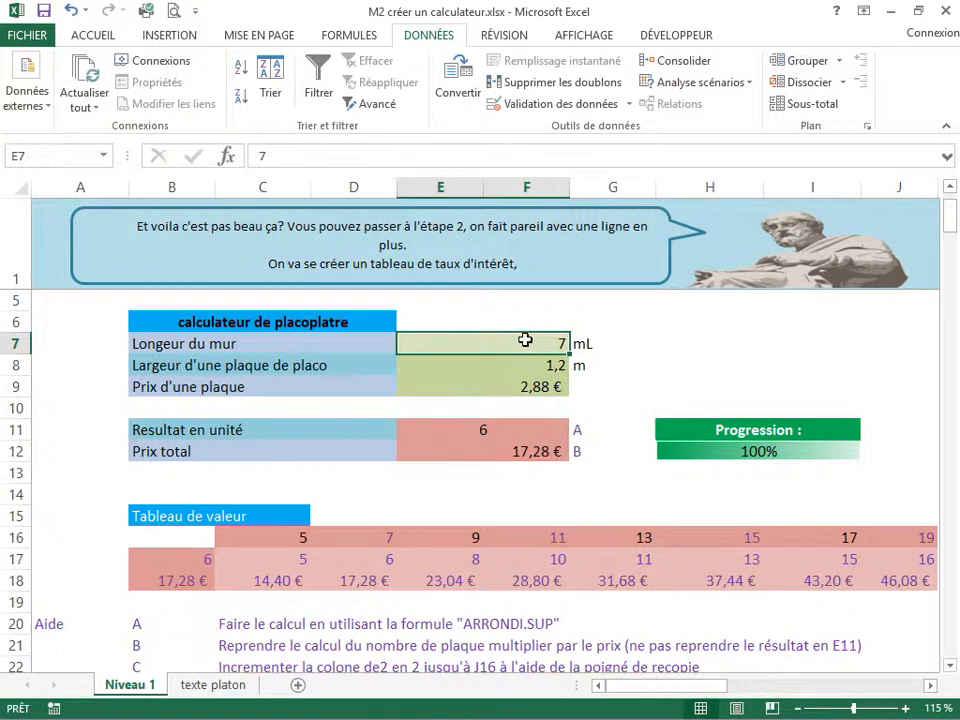
type("10")
key("Return")
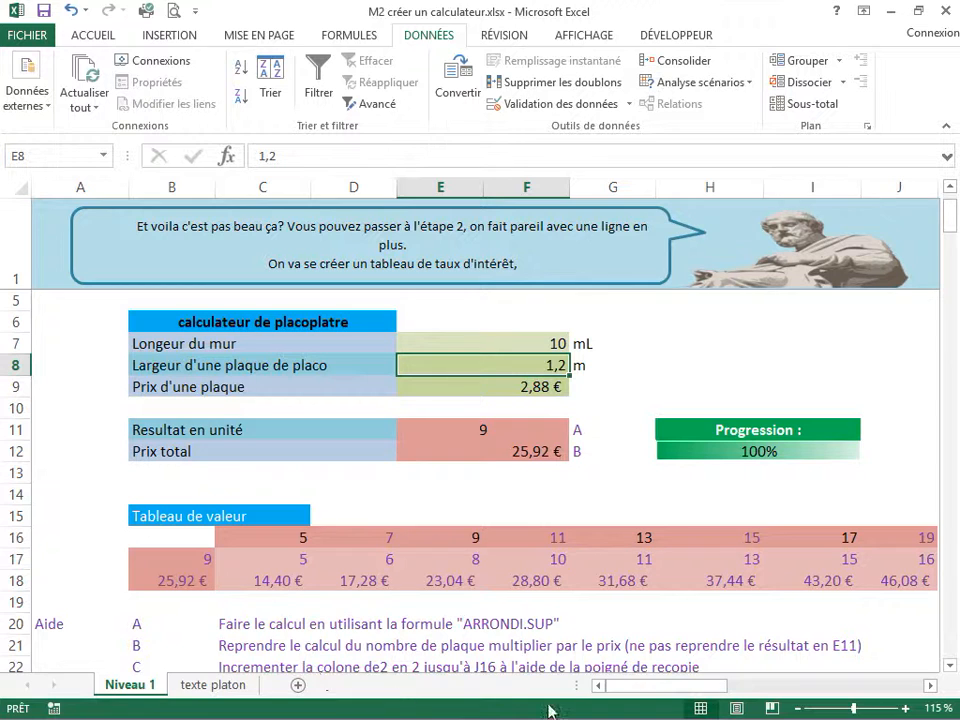
- Replace the second wall length in D16 with 6 and extend the C16:D16 series through H16 in increments of 1
mouse_move(690, 686)
left_mouse_down()
mouse_move(712, 694)
mouse_move(686, 700)
left_mouse_up()
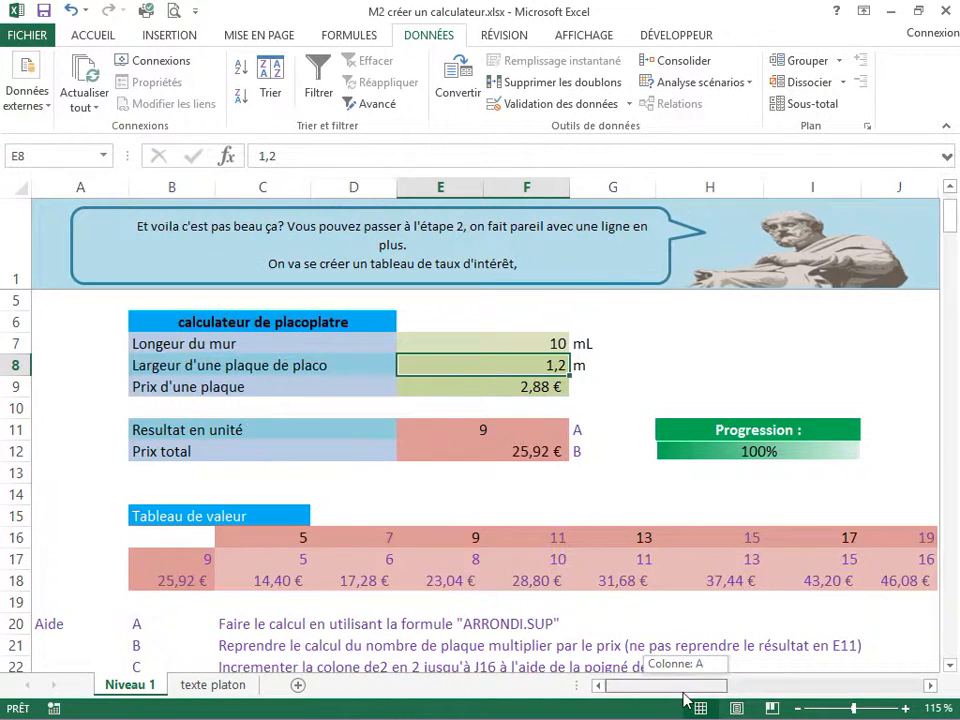
left_click(377, 539)
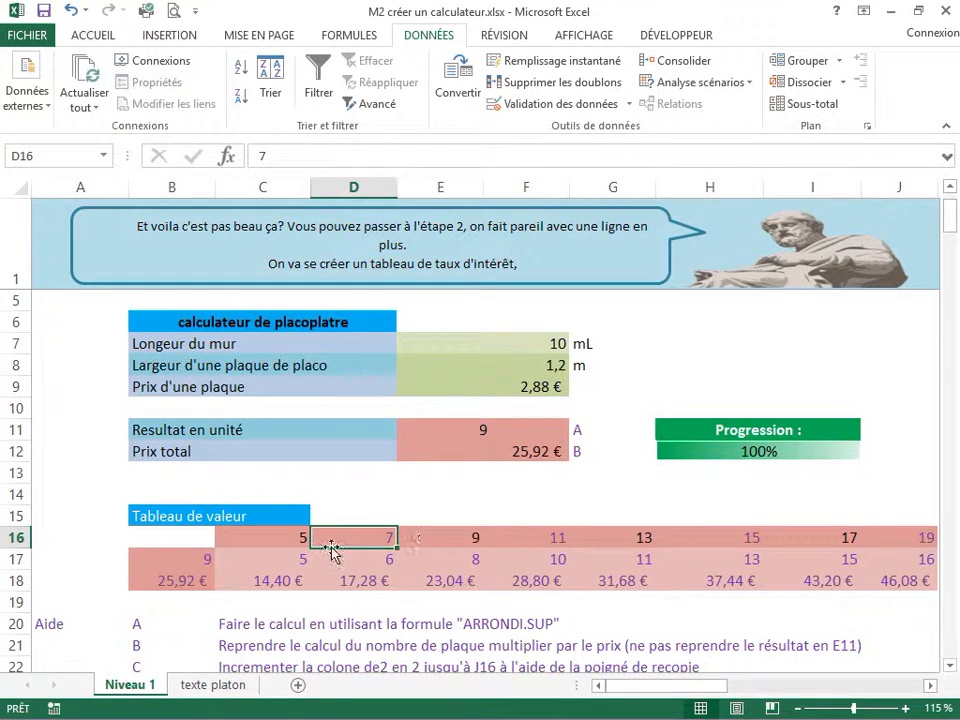
left_click_drag(289, 538, 386, 536)
left_click(354, 535)
type("6")
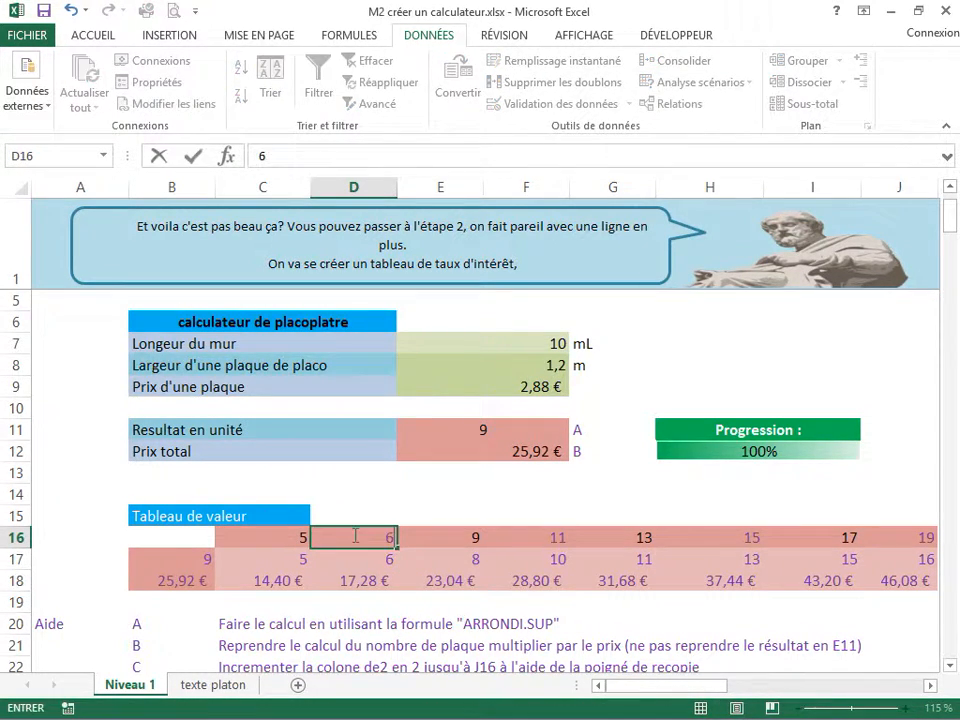
left_click_drag(285, 542, 763, 540)
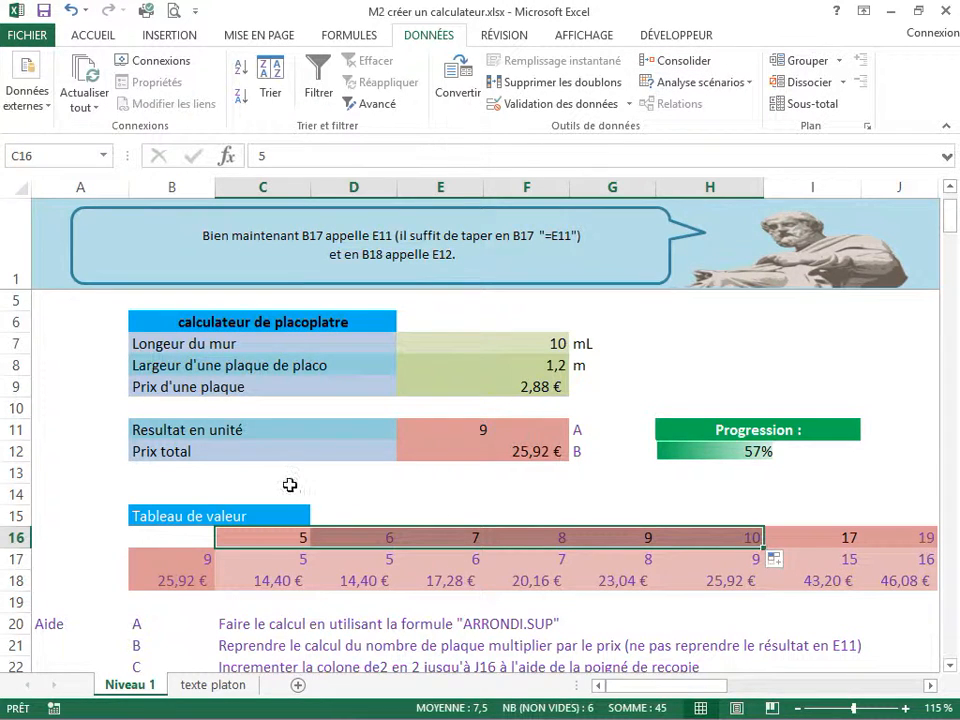
- Examine the VPM formula that calculates the monthly payment in C39 of the loan calculator
scroll(289, 484, "down", 1)
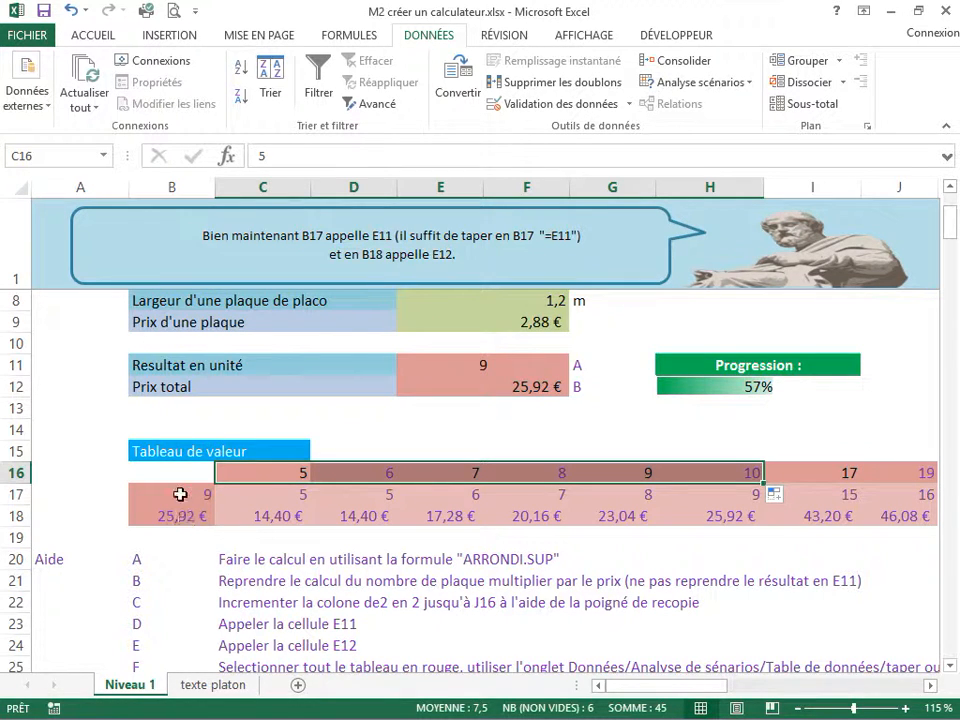
scroll(265, 488, "down", 4)
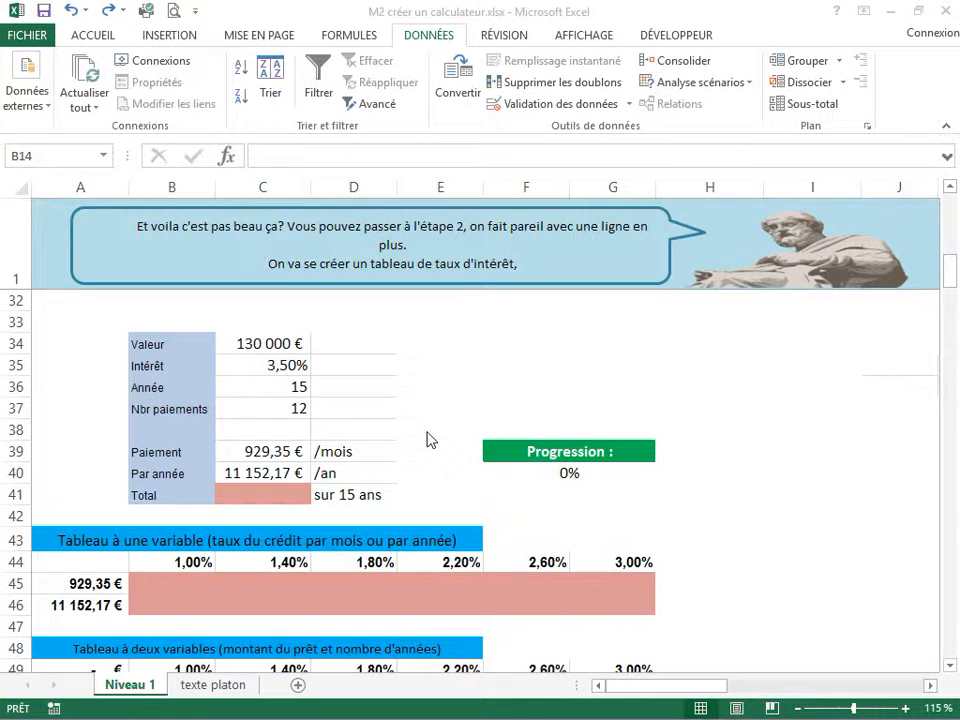
left_click(258, 451)
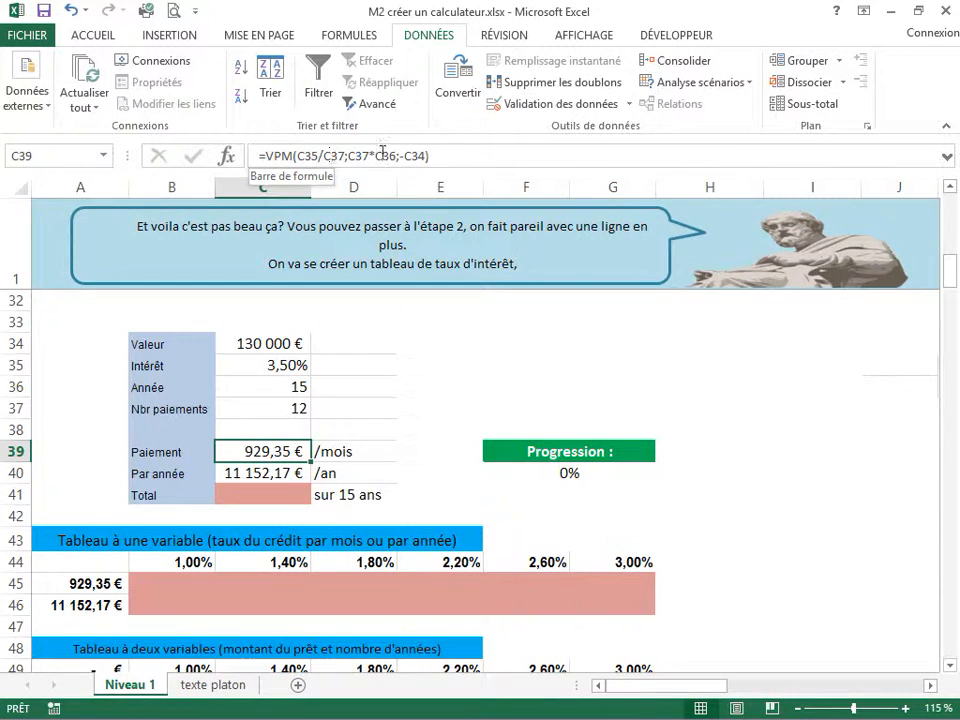
left_click_drag(433, 158, 268, 172)
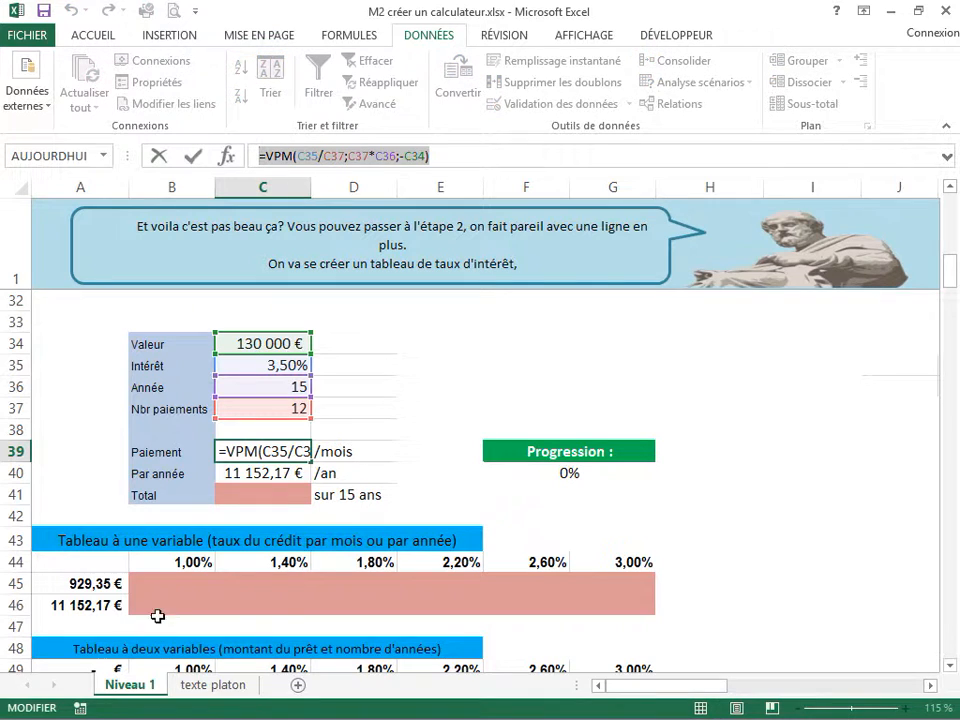
left_click(442, 154)
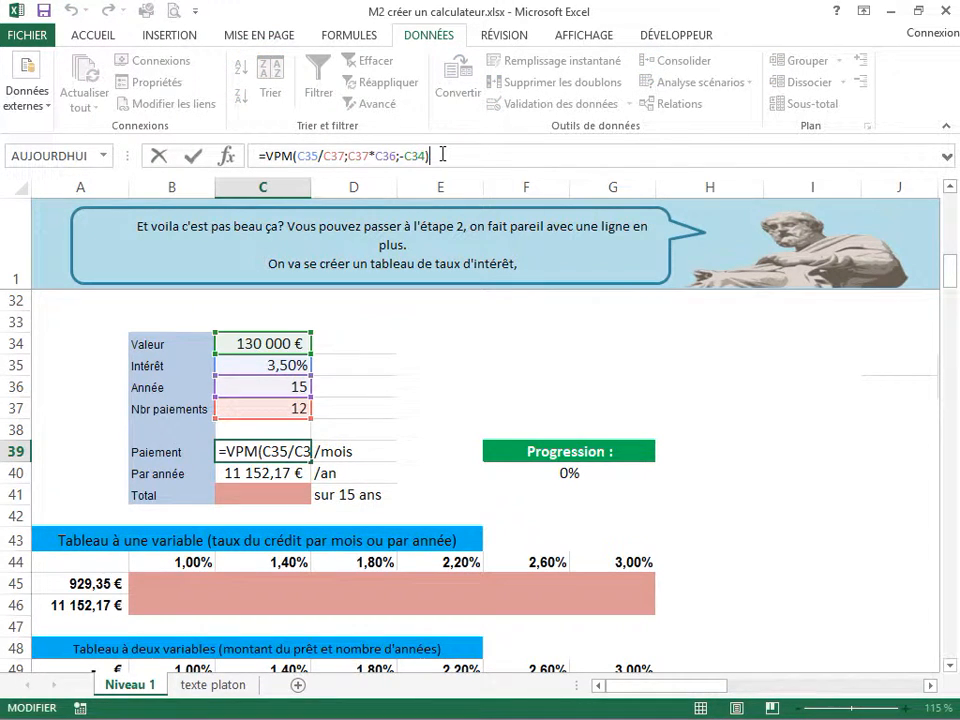
key("Return")
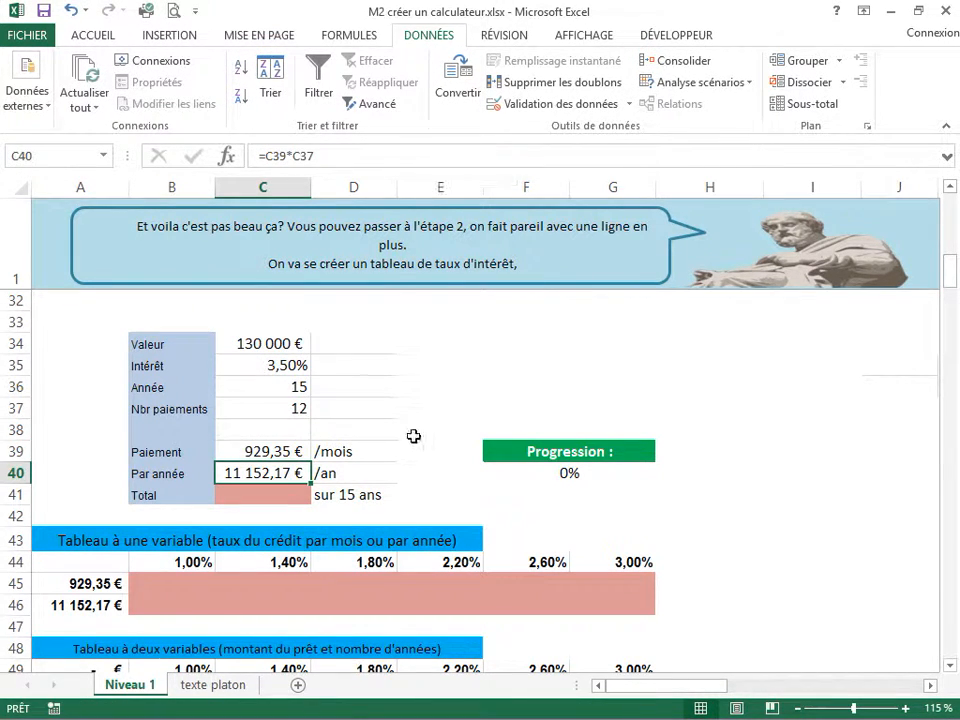
- Calculate the loan's total cost in C41 with the formula =C40*C36
scroll(413, 422, "down", 1)
scroll(300, 460, "up", 1)
left_click(250, 496)
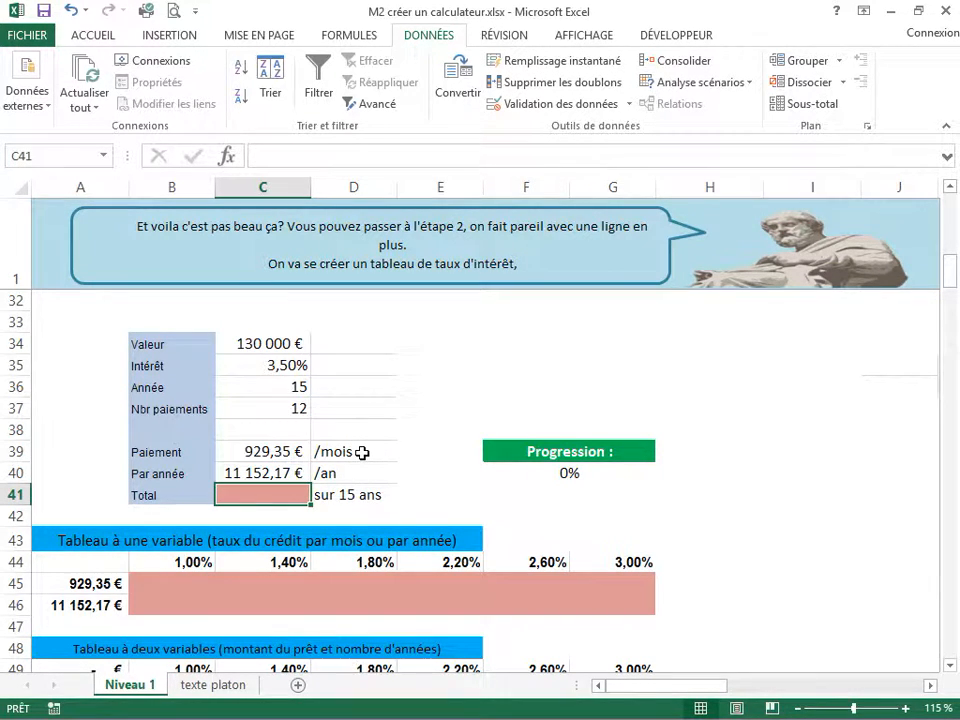
type("=")
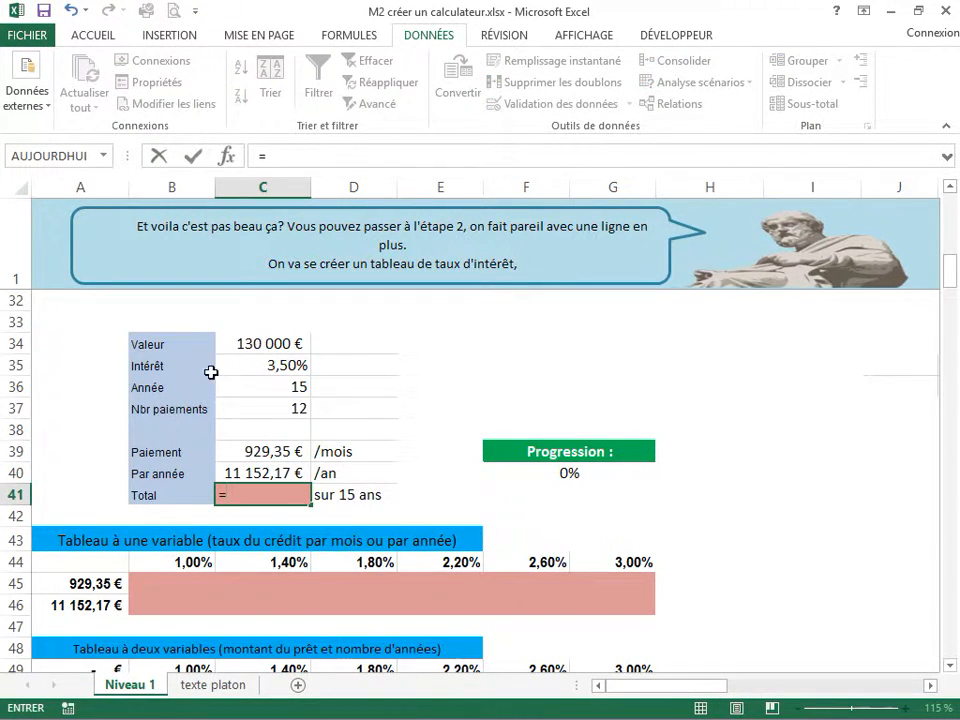
left_click(250, 473)
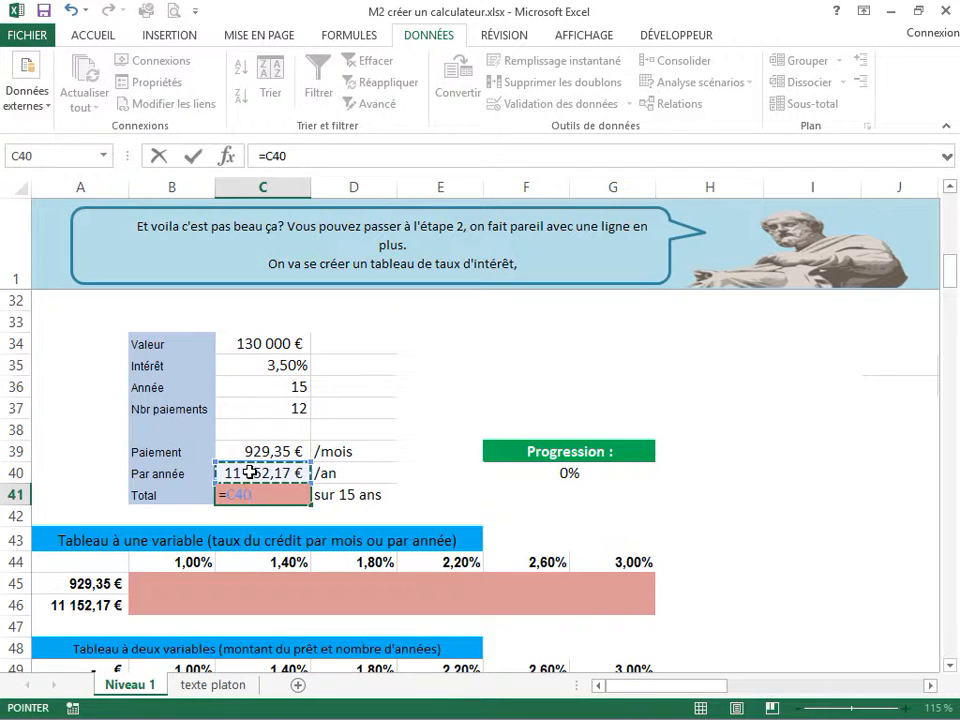
type("*")
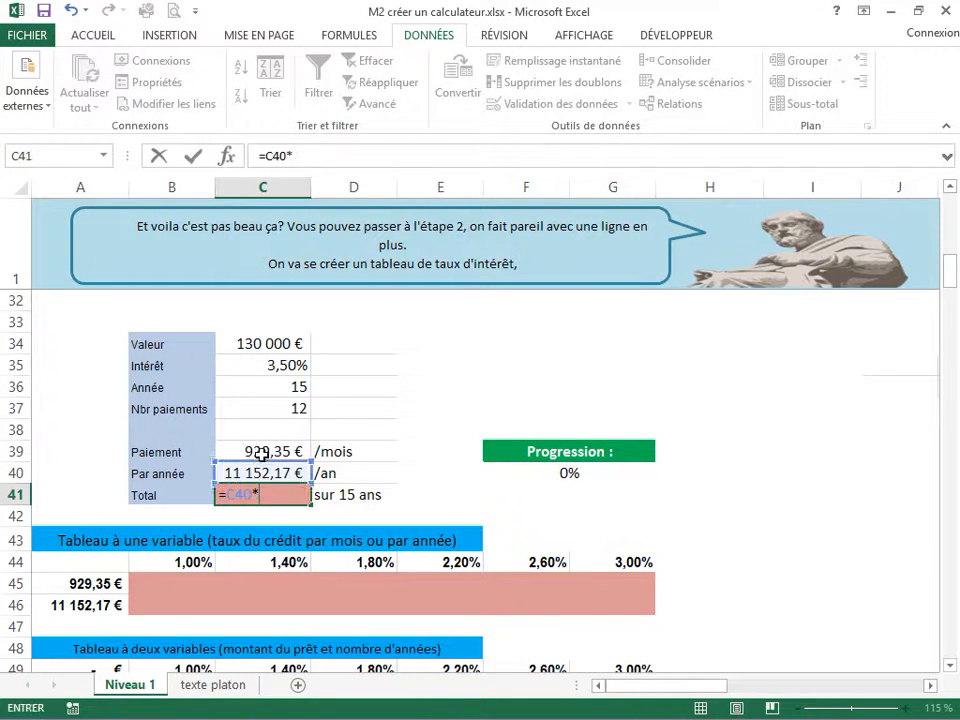
left_click(277, 388)
key("Return")
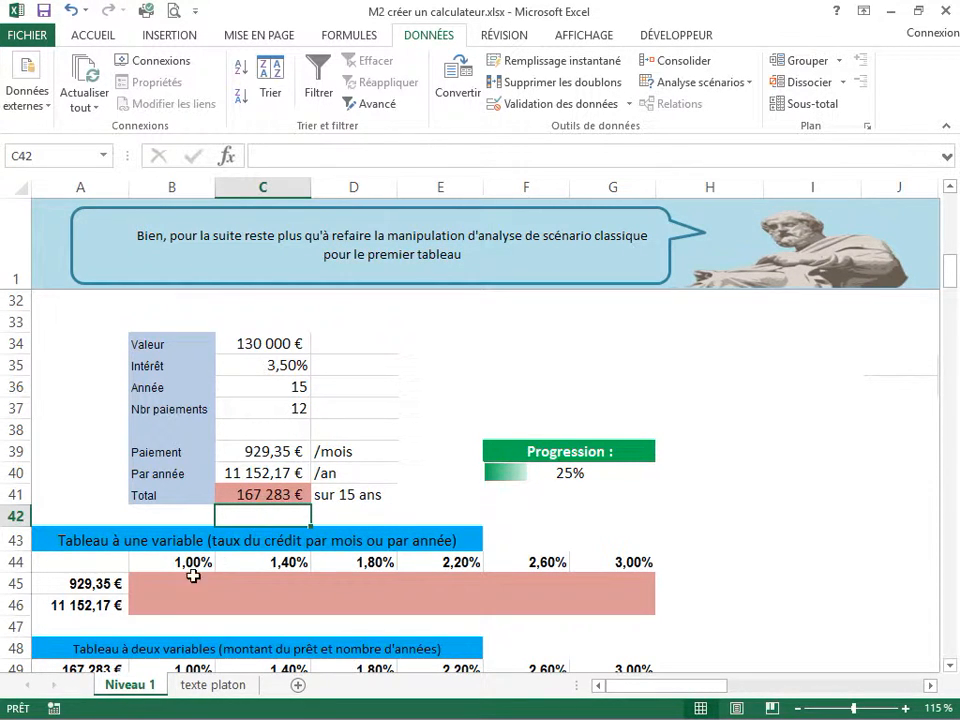
- Fill the one-variable rate table A44:G46 with a data table that uses interest cell C35 as its row input
scroll(170, 530, "down", 1)
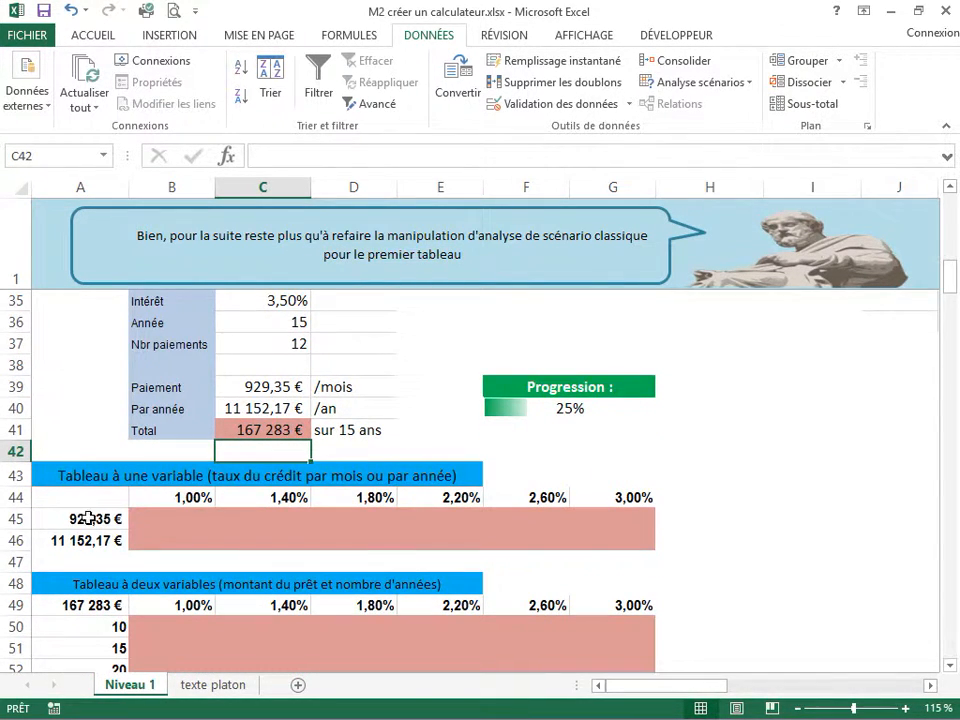
left_click(306, 514)
right_click(306, 514)
left_click(81, 499)
left_click(96, 500)
left_click_drag(96, 500, 634, 549)
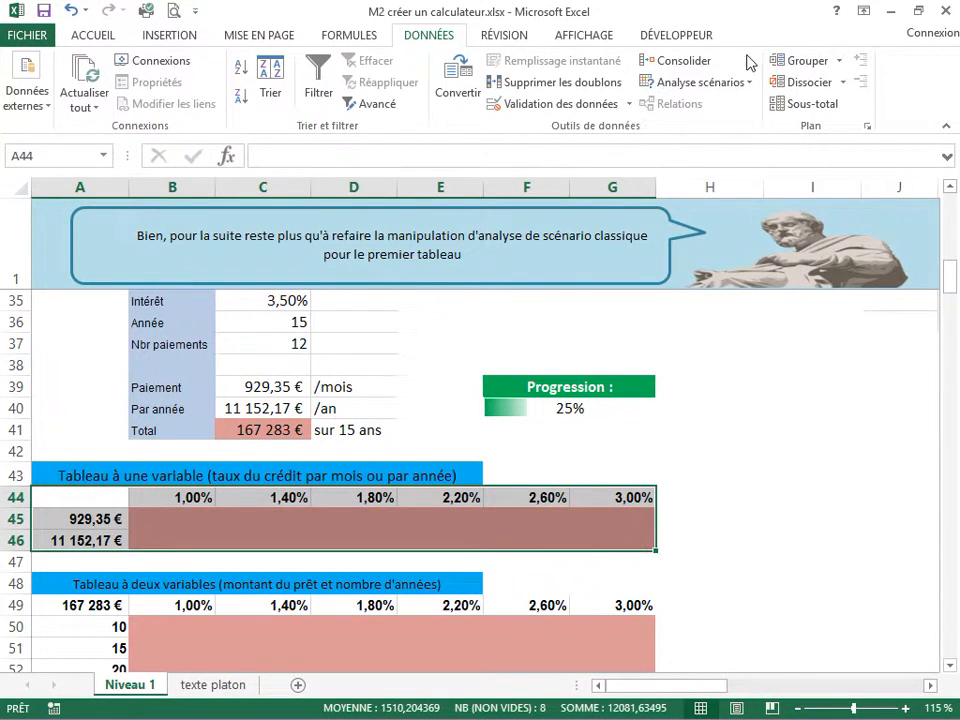
left_click(745, 84)
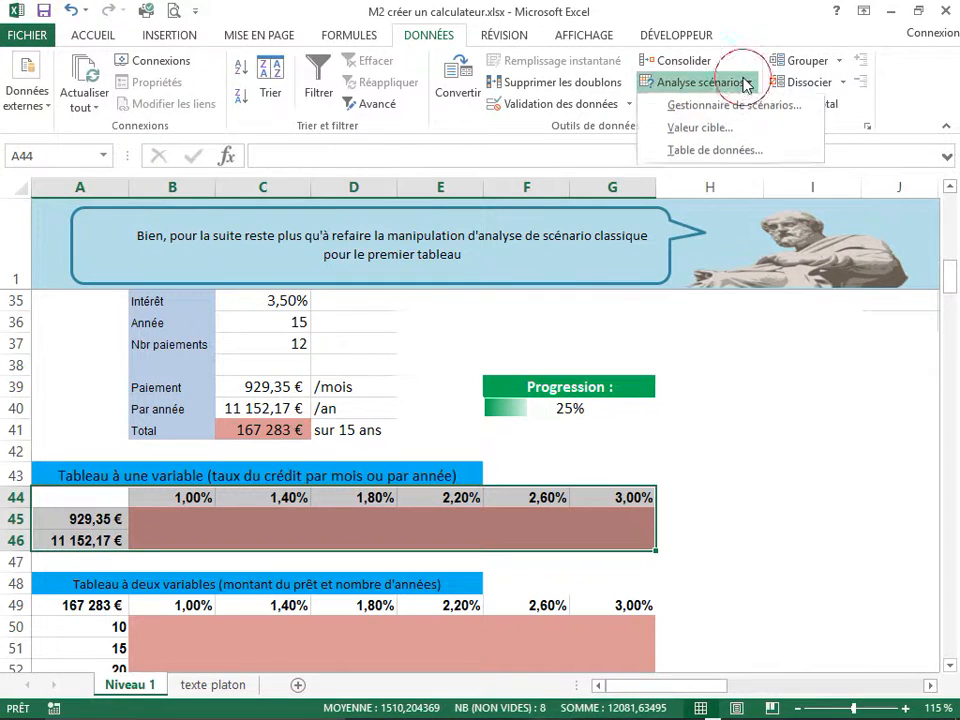
left_click(694, 153)
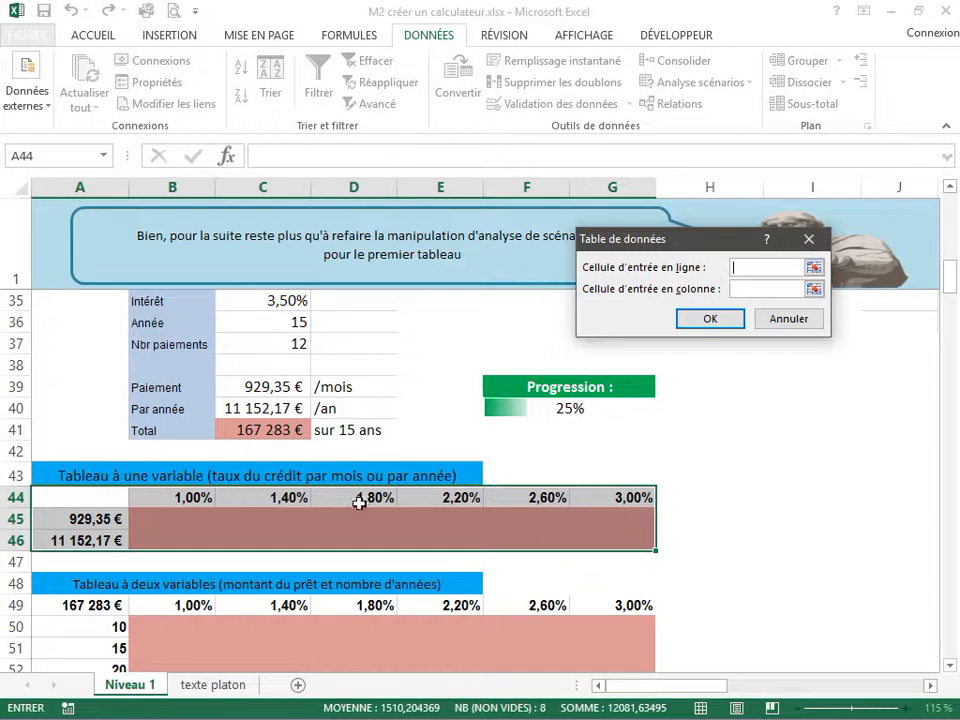
left_click(815, 268)
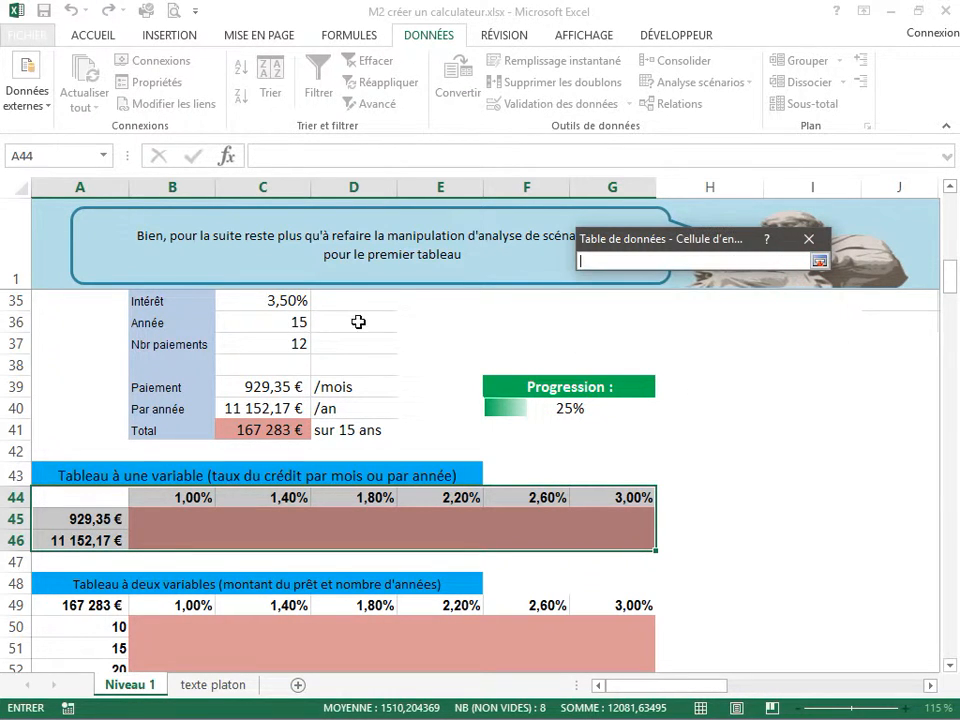
left_click(259, 302)
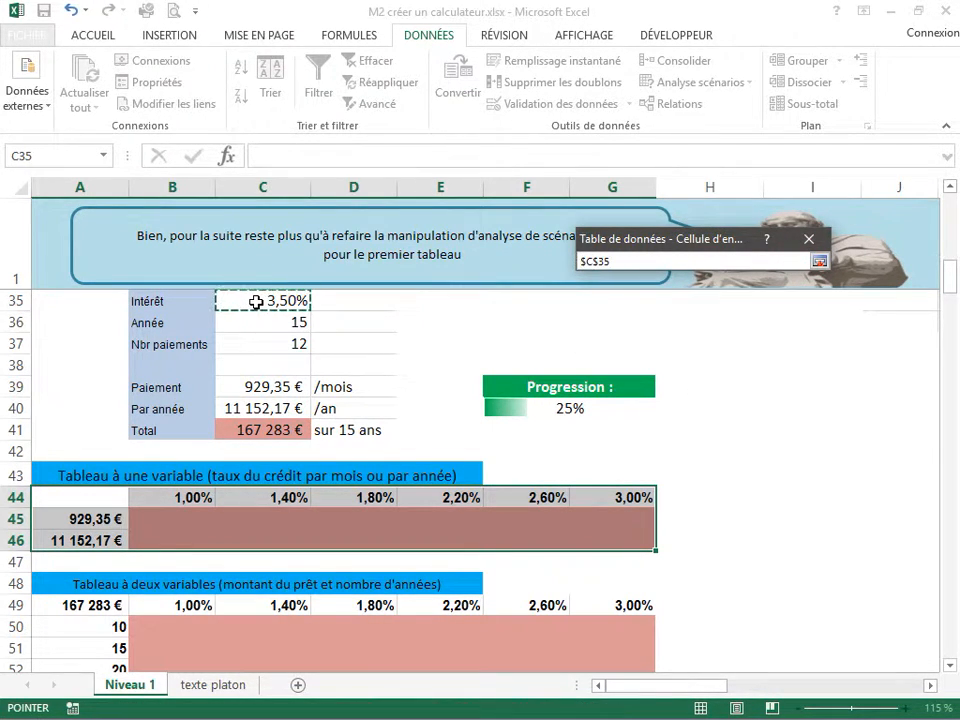
key("Return")
left_click(703, 318)
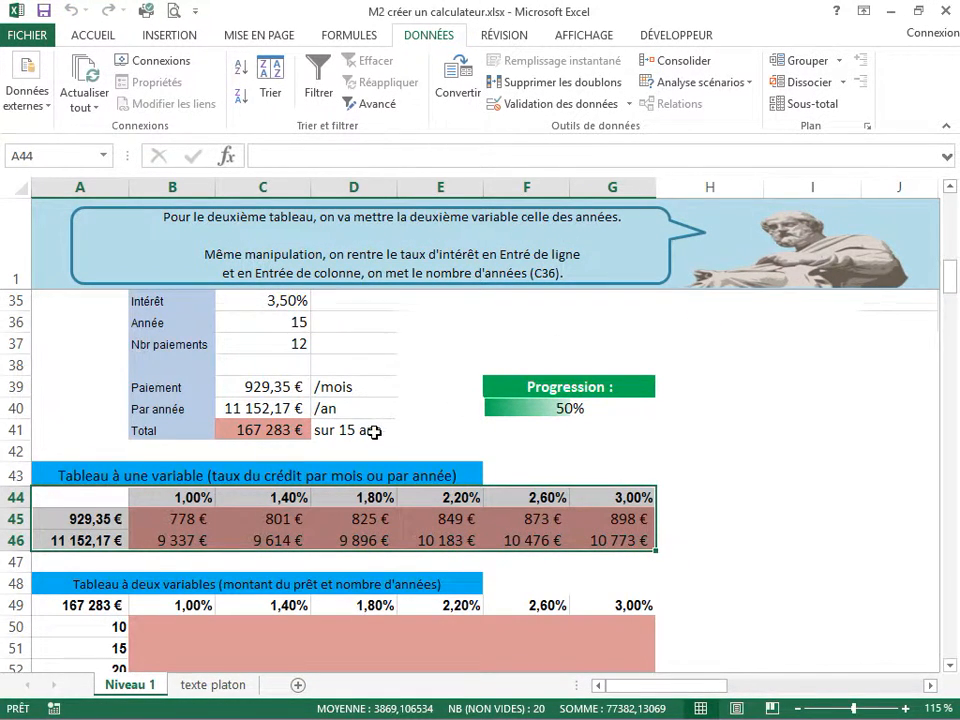
- Start a data table on A49:G53 and set its row input cell to the interest rate in C35
scroll(450, 394, "down", 2)
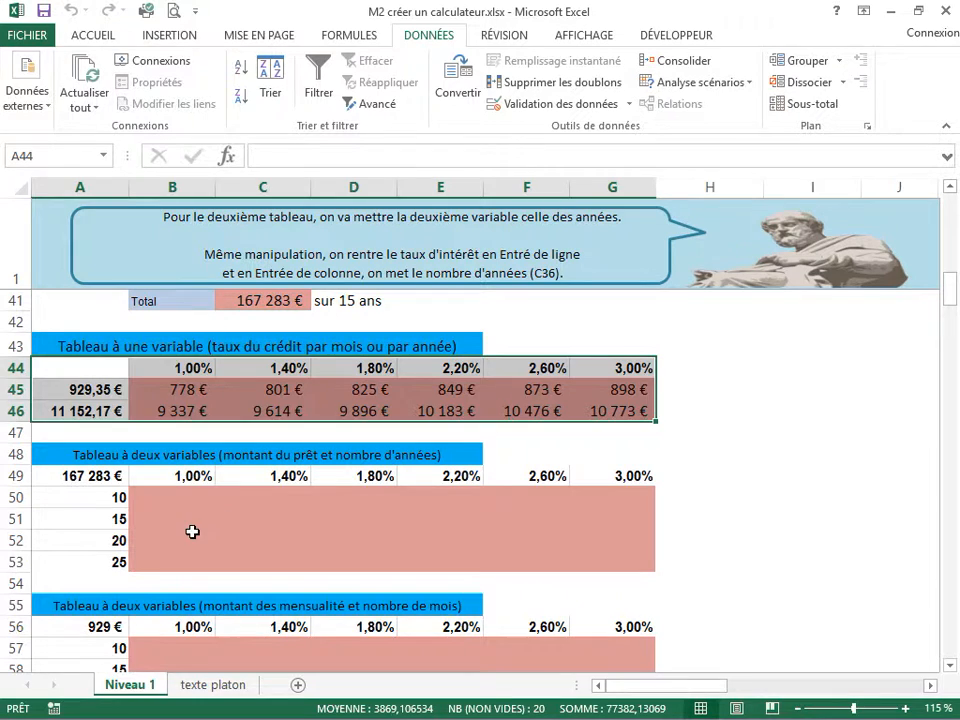
left_click(184, 541)
scroll(248, 549, "up", 1)
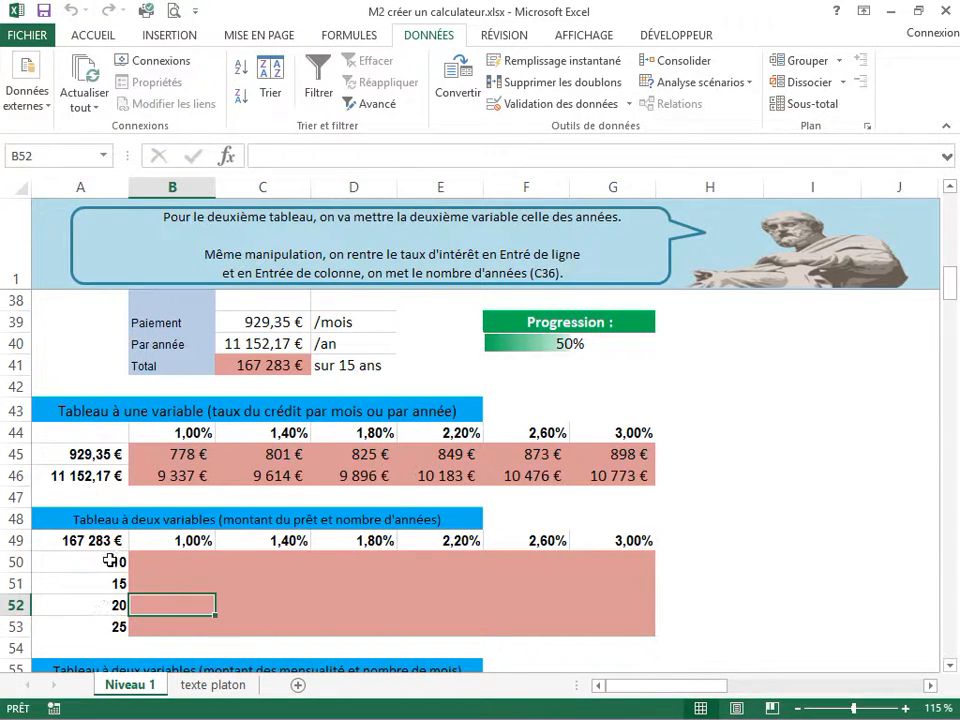
left_click_drag(100, 537, 612, 626)
left_click(700, 82)
left_click(697, 152)
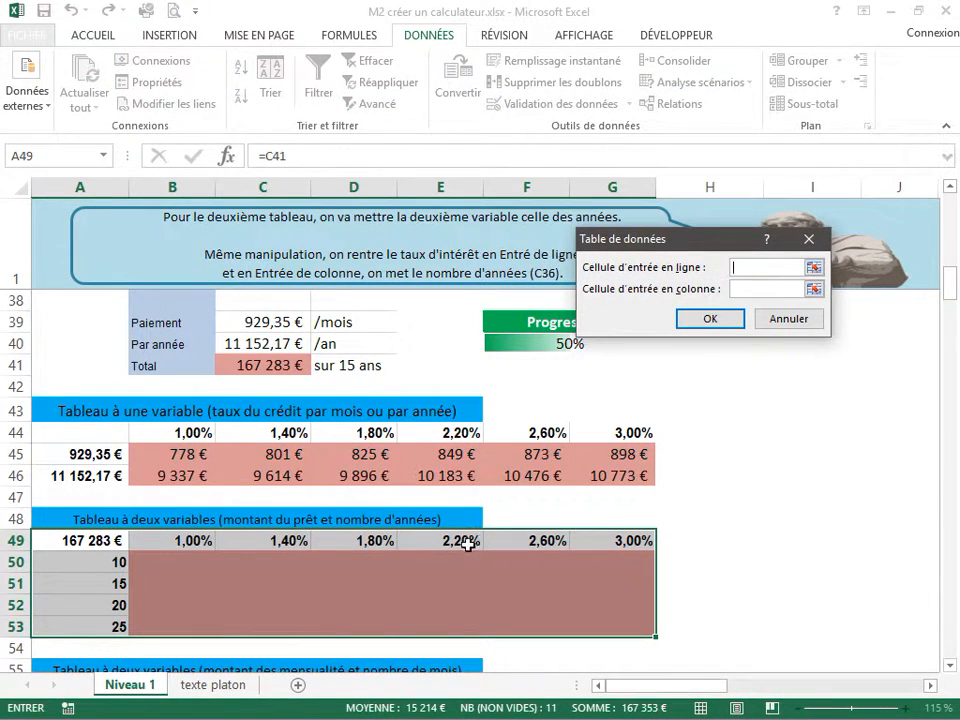
left_click(815, 268)
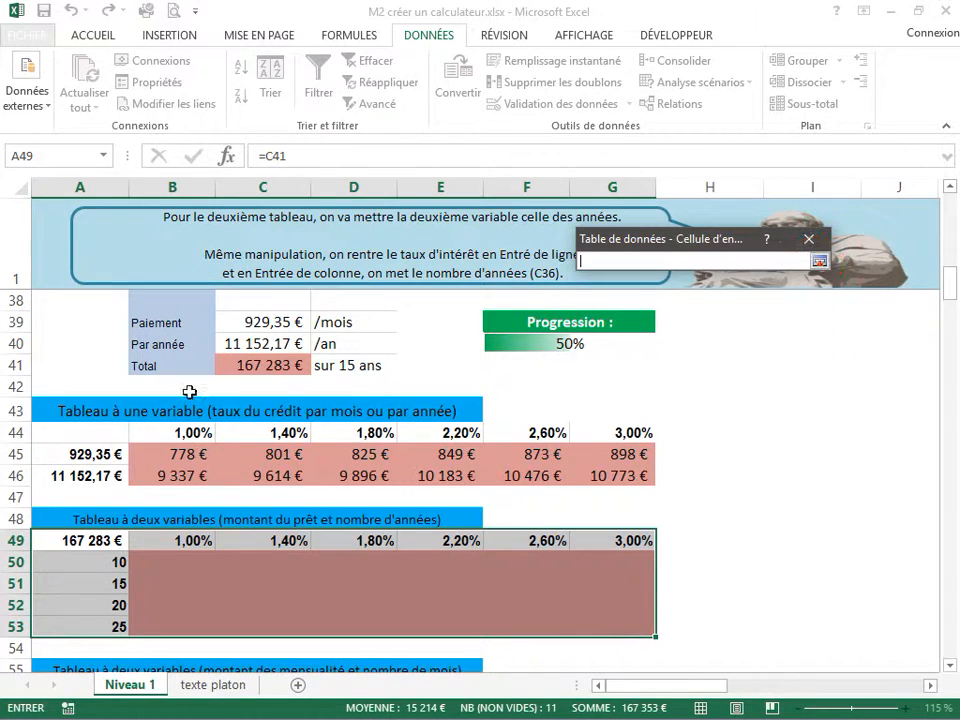
scroll(190, 392, "up", 2)
left_click(262, 365)
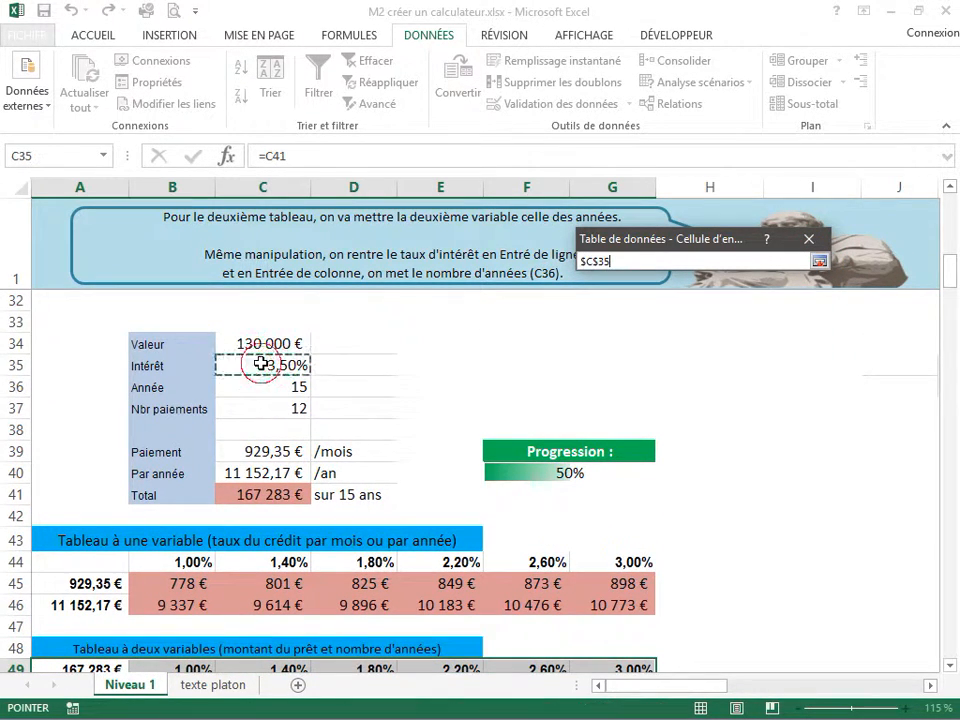
key("Return")
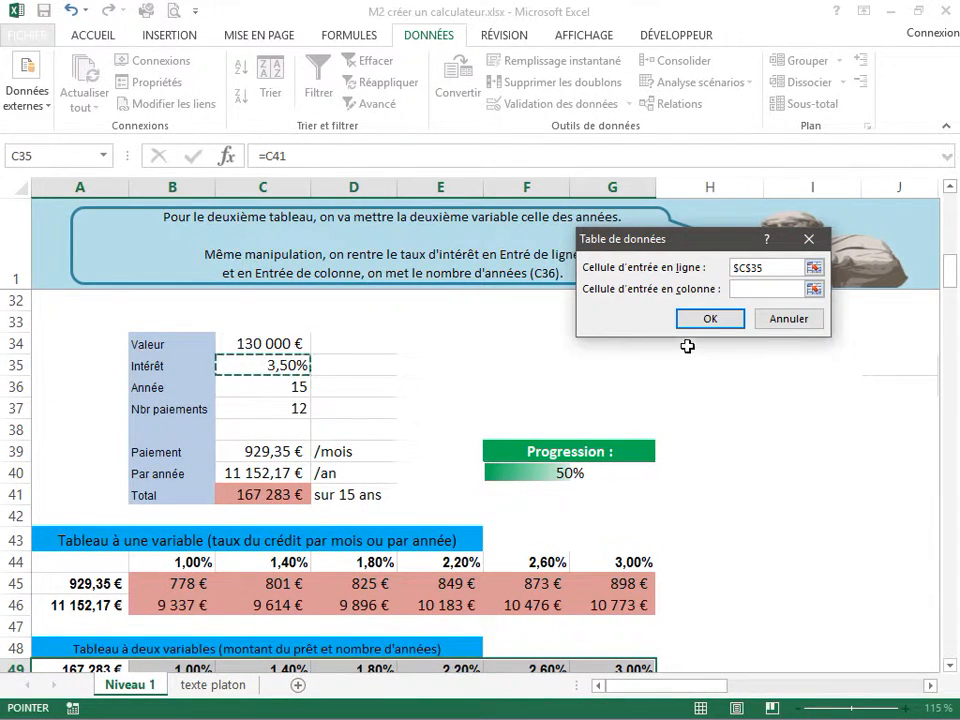
- Set the column input cell to the number of years in C36 and create the two-variable table
scroll(176, 526, "down", 1)
scroll(176, 526, "down", 2)
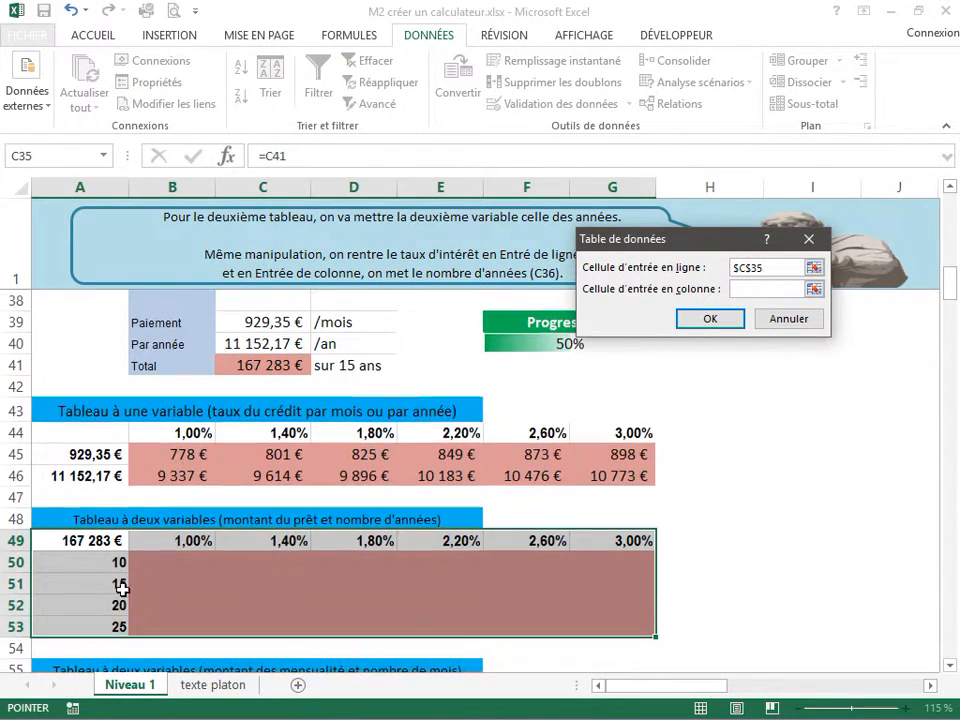
scroll(306, 521, "up", 2)
scroll(306, 521, "up", 1)
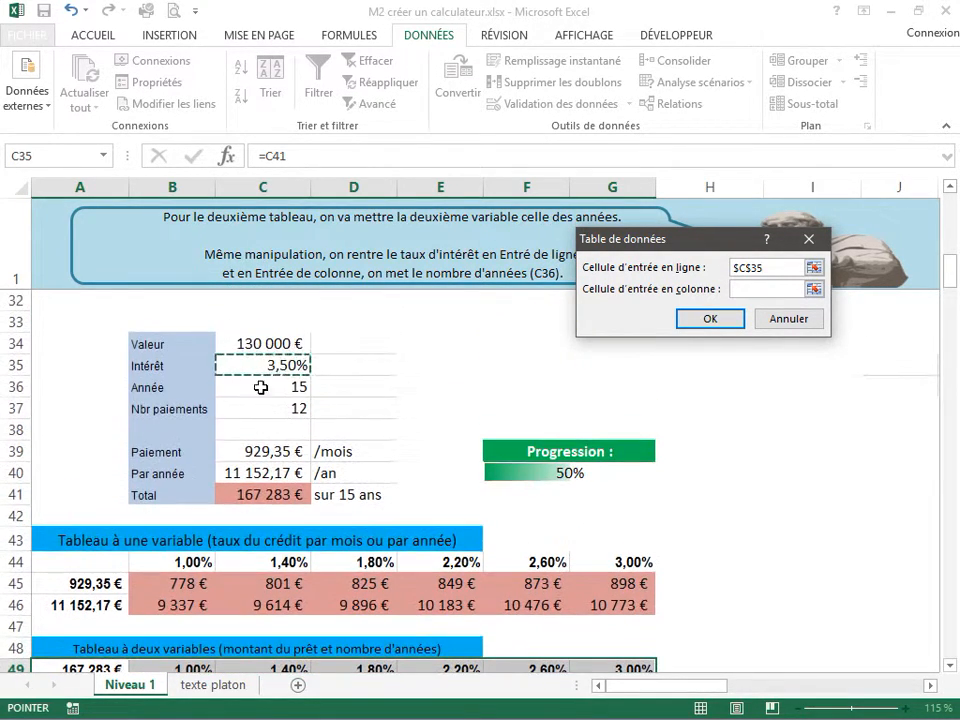
left_click(815, 290)
left_click(296, 385)
key("Return")
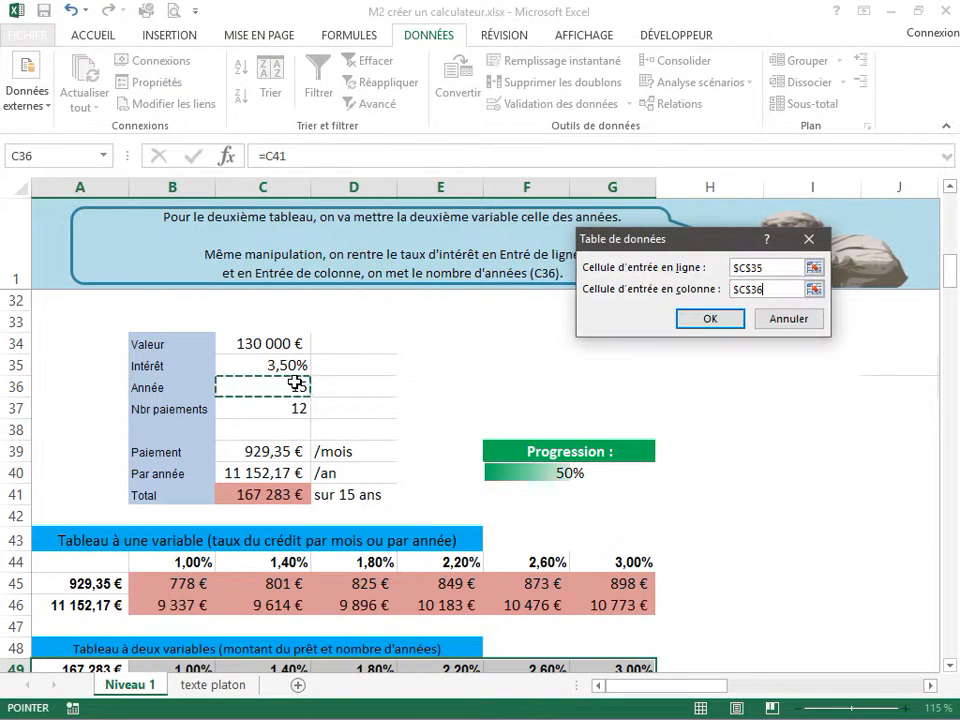
left_click(694, 318)
- Reduce the amounts in B50:G53 to zero decimal places
scroll(326, 386, "down", 2)
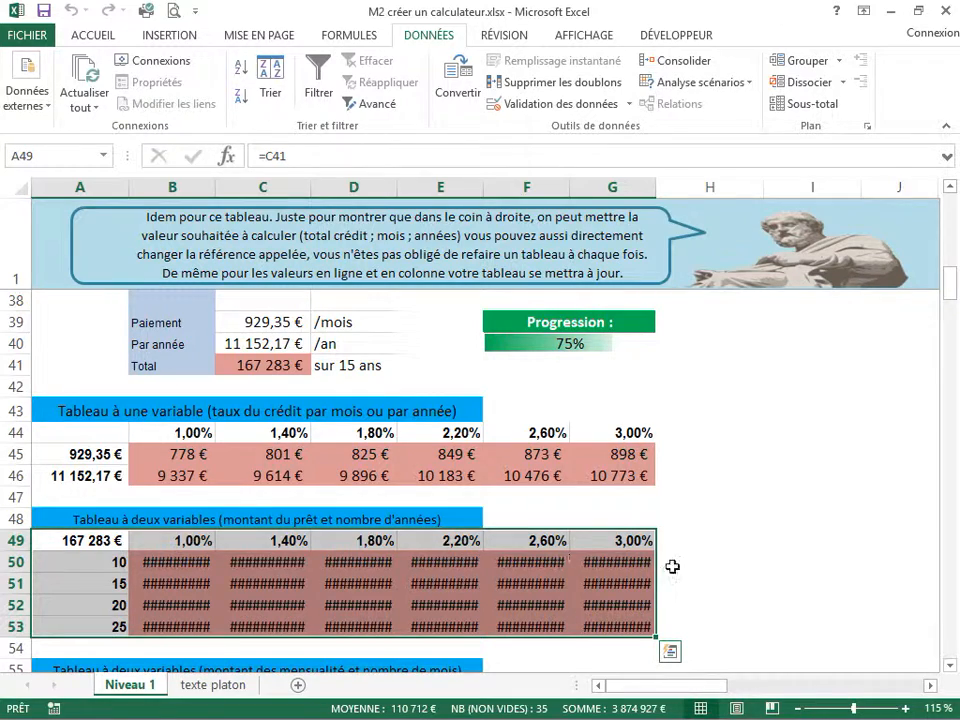
left_click(673, 567)
scroll(678, 510, "down", 2)
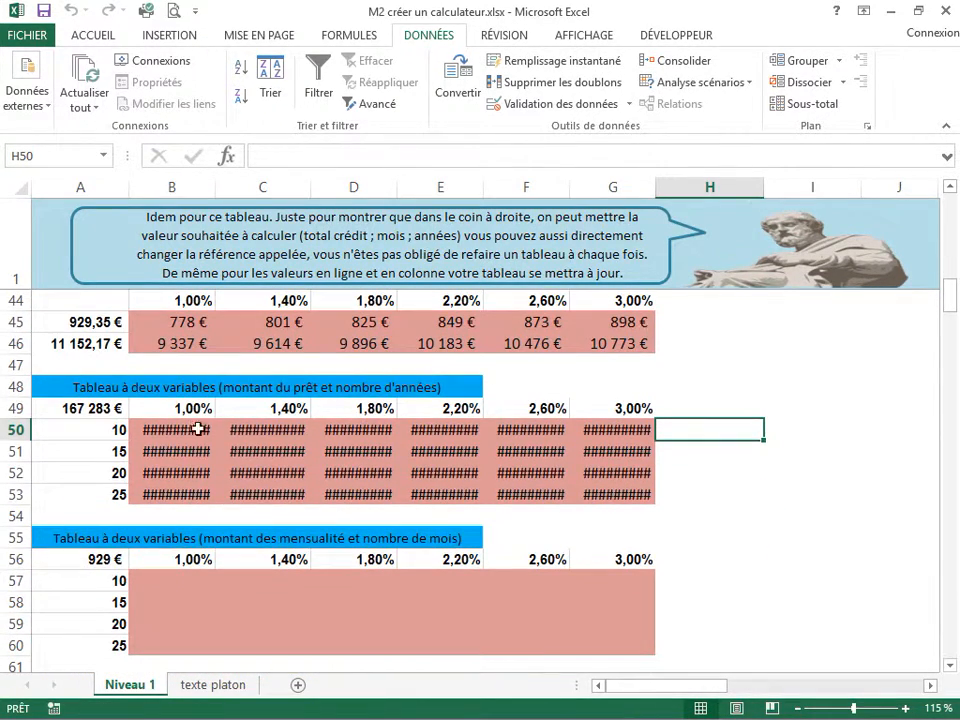
left_click_drag(178, 432, 630, 497)
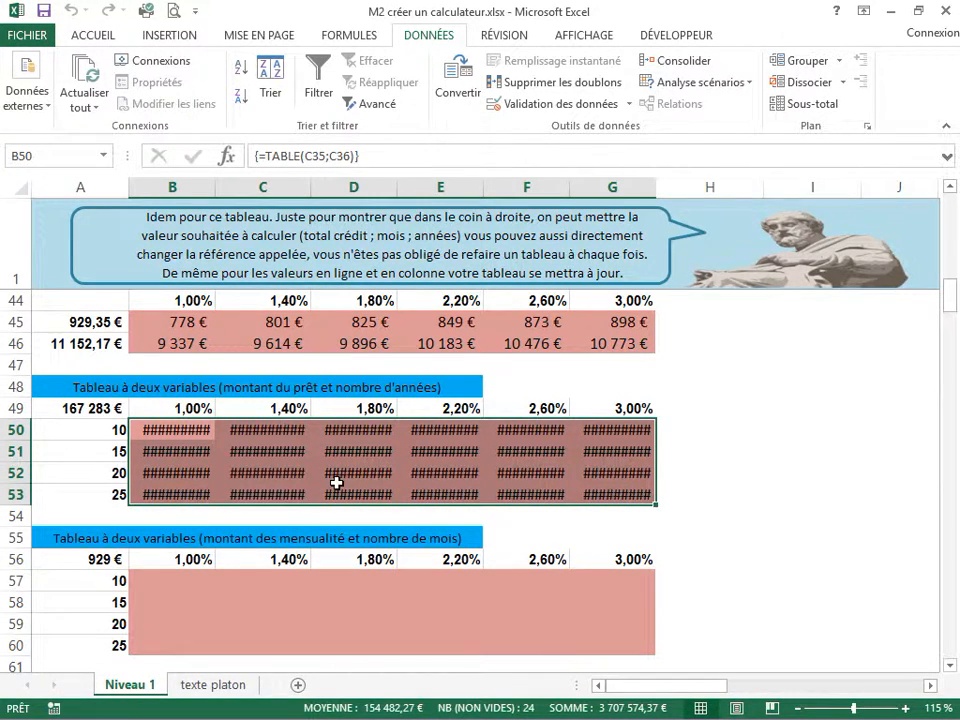
left_click(74, 32)
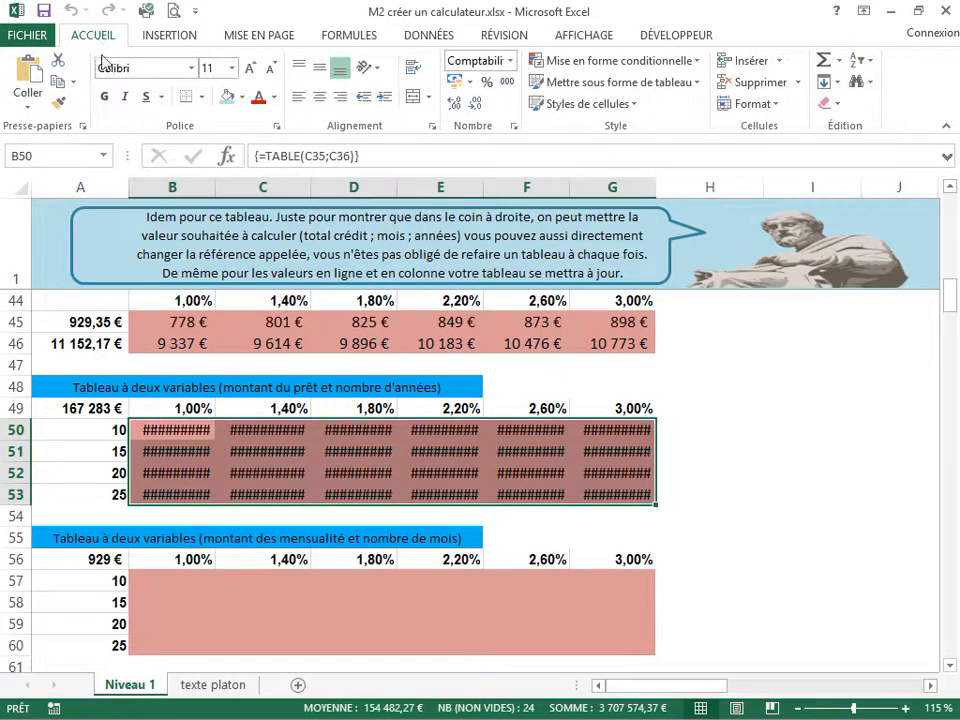
left_click(476, 104)
left_click(476, 104)
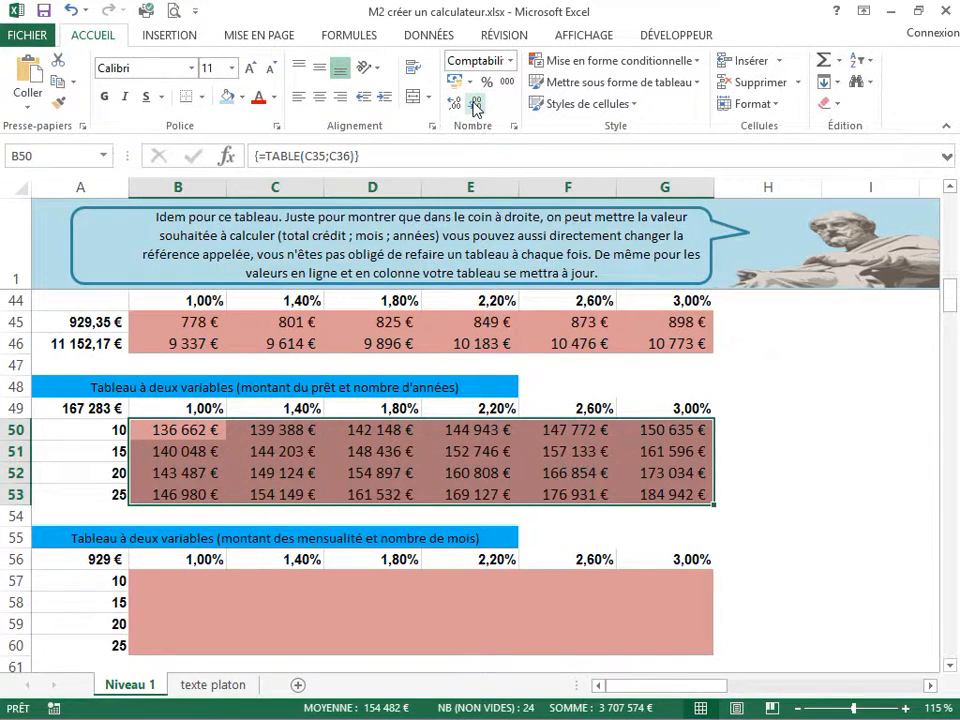
left_click(768, 451)
- Examine the formula in corner cell A49 of the two-variable loan table and the loan cell it references
left_click(86, 405)
scroll(92, 468, "up", 1)
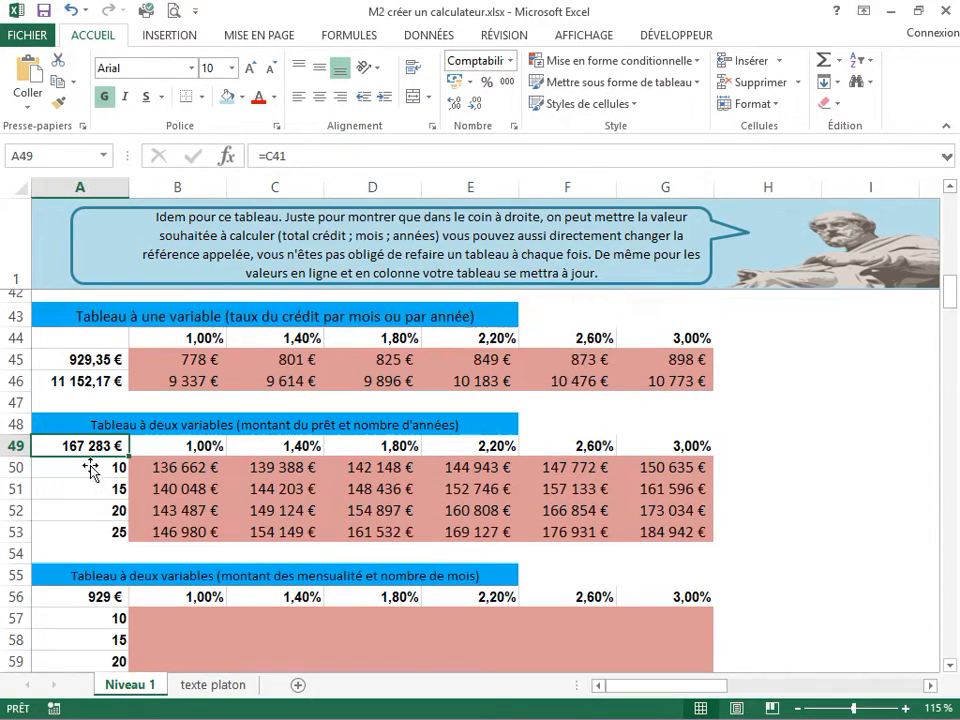
scroll(93, 500, "up", 1)
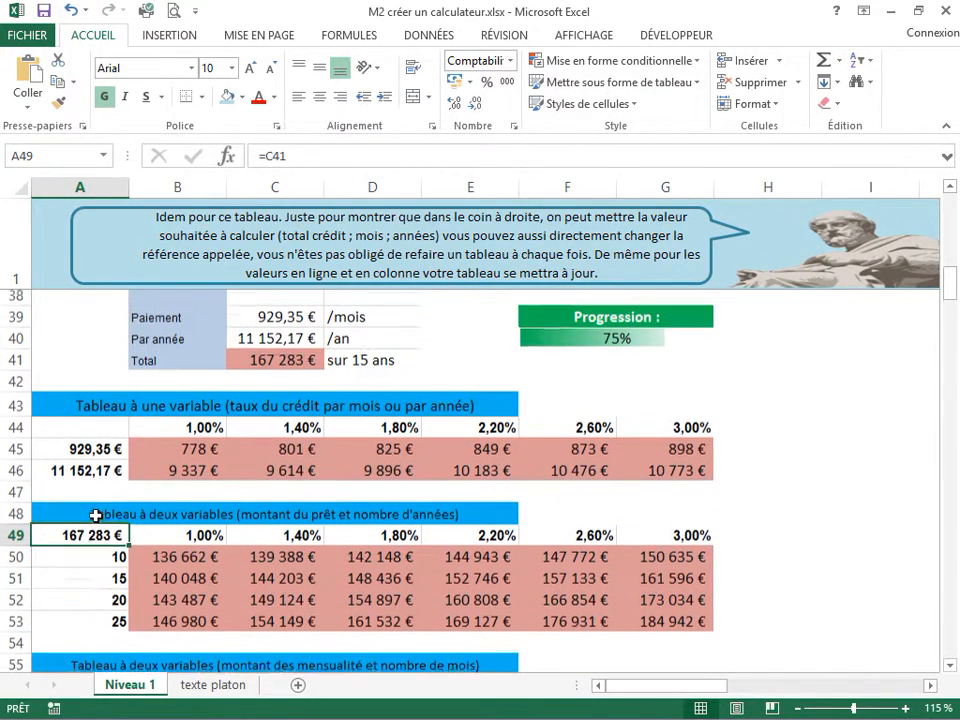
left_click(106, 435)
left_click(82, 540)
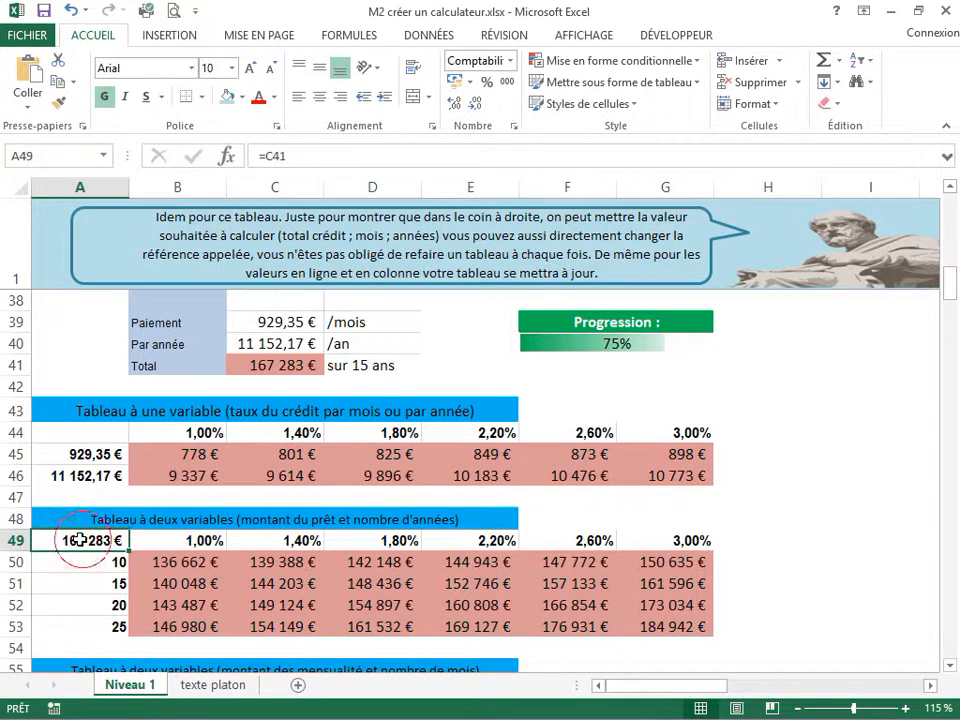
scroll(97, 620, "up", 1)
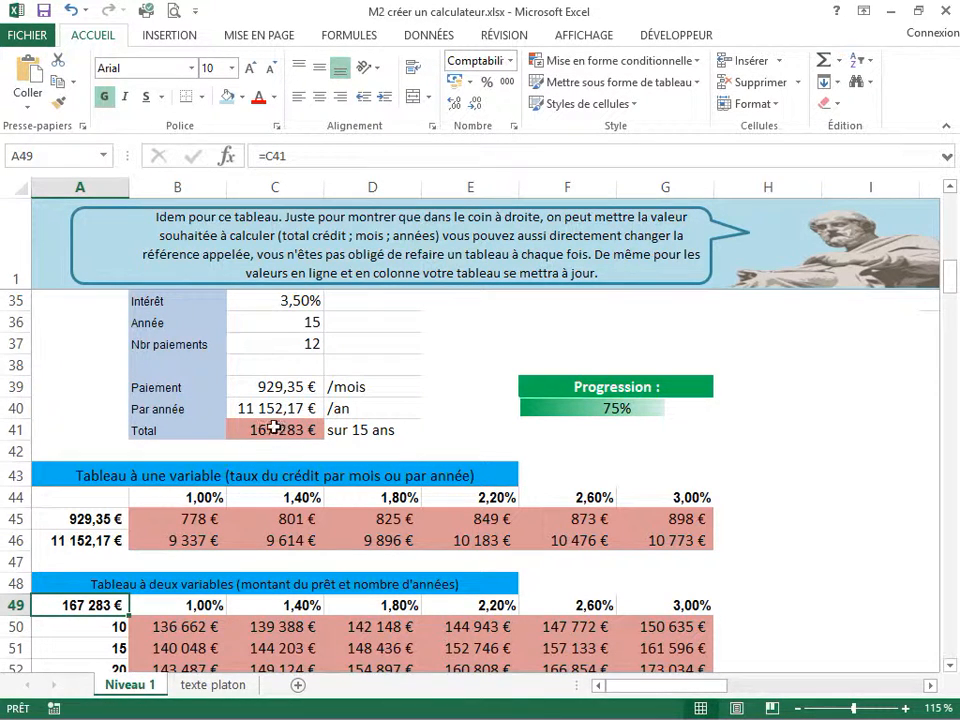
scroll(125, 520, "down", 1)
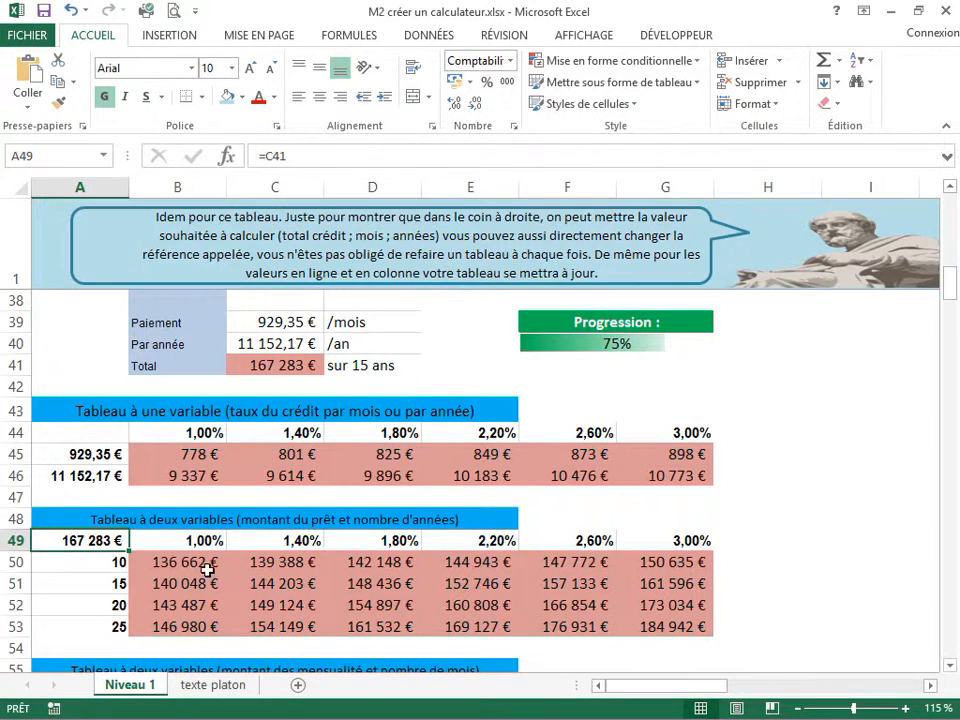
- Start a data table on A56:G60 and set its row input cell to the interest rate in C35
scroll(170, 555, "down", 3)
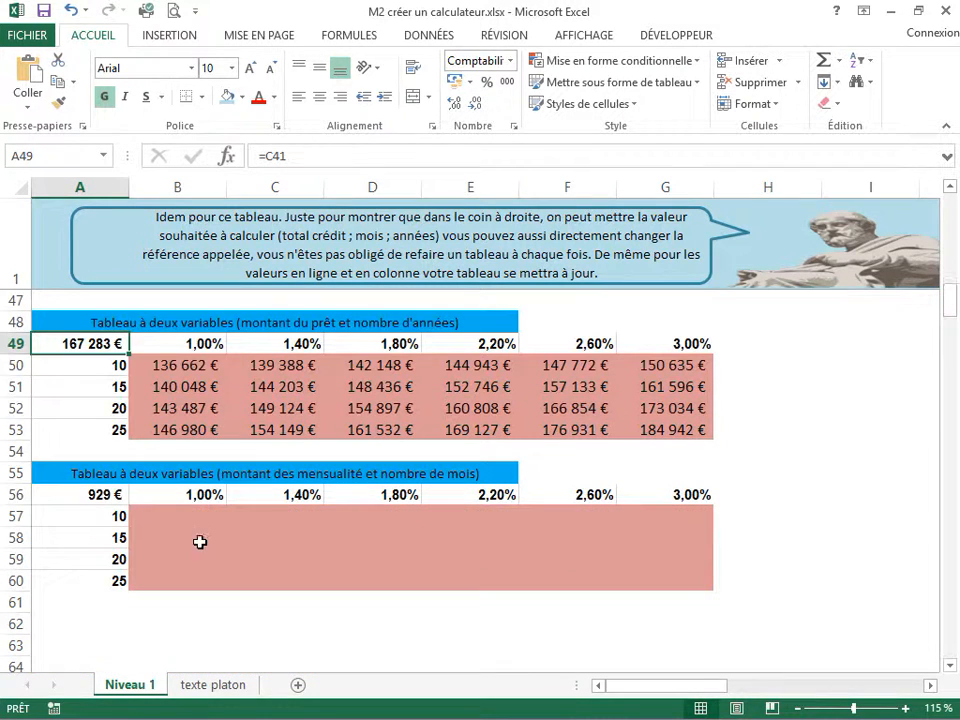
left_click(80, 496)
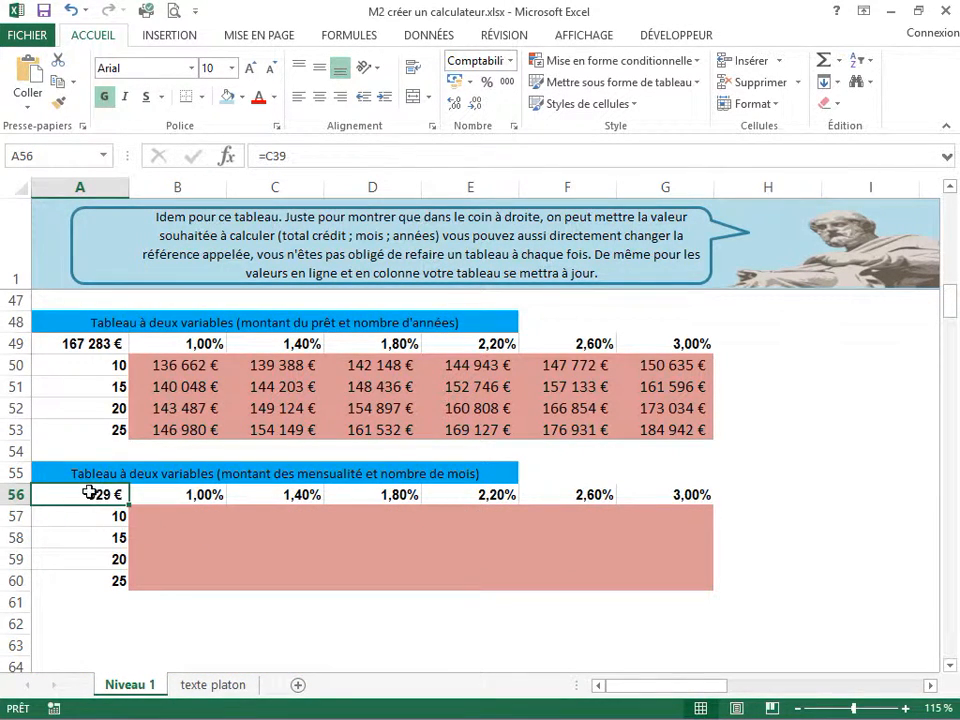
left_click_drag(92, 495, 694, 579)
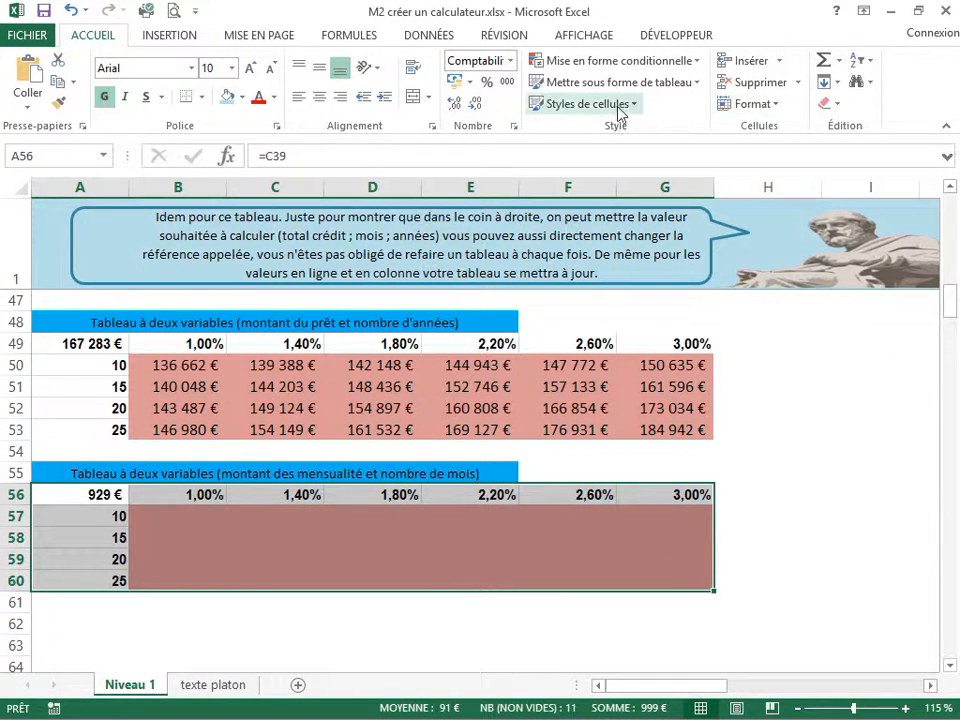
left_click(419, 36)
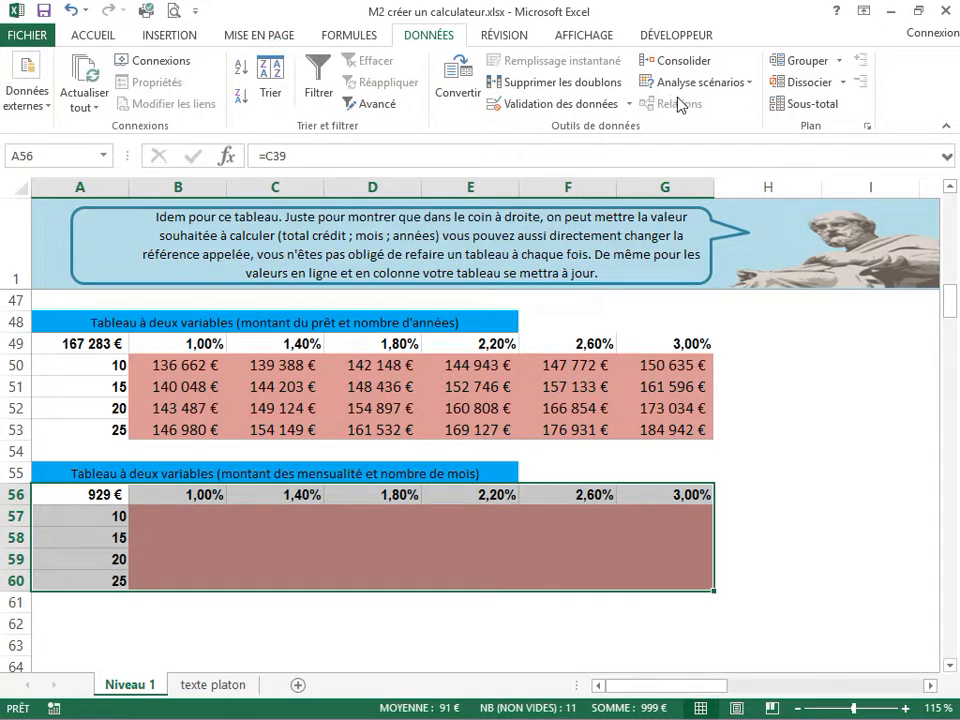
left_click(683, 84)
left_click(713, 151)
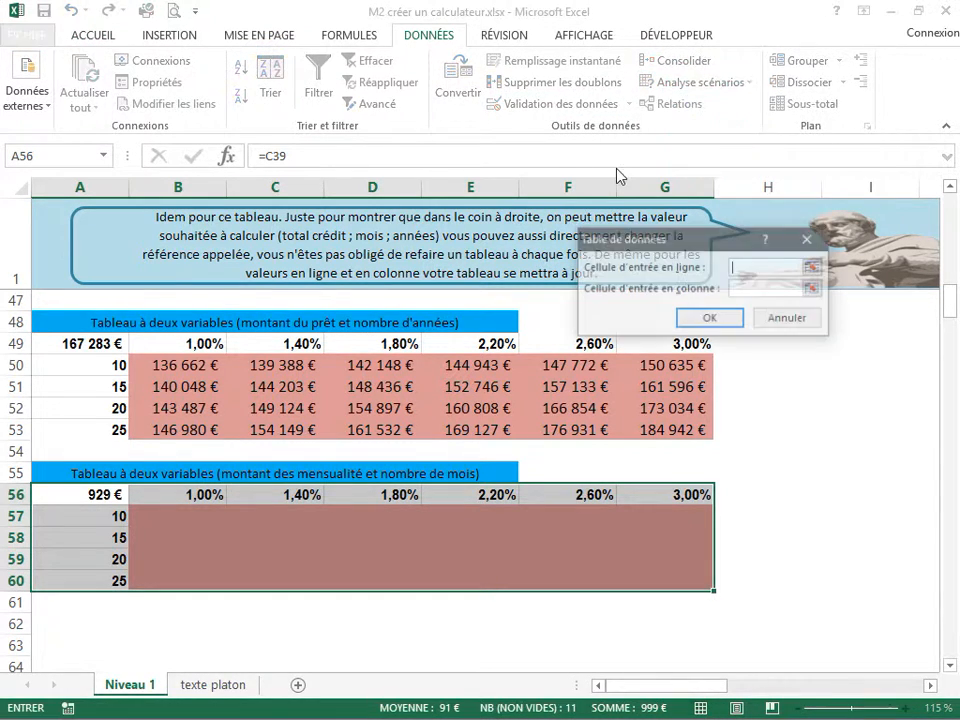
left_click(814, 265)
scroll(407, 525, "up", 5)
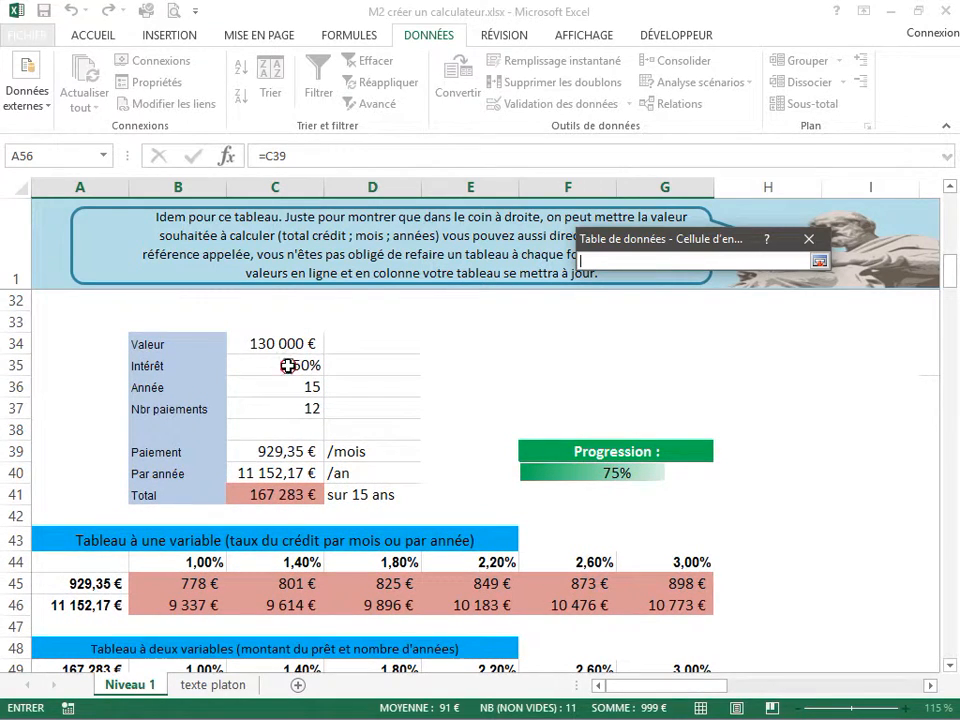
left_click(289, 364)
key("Return")
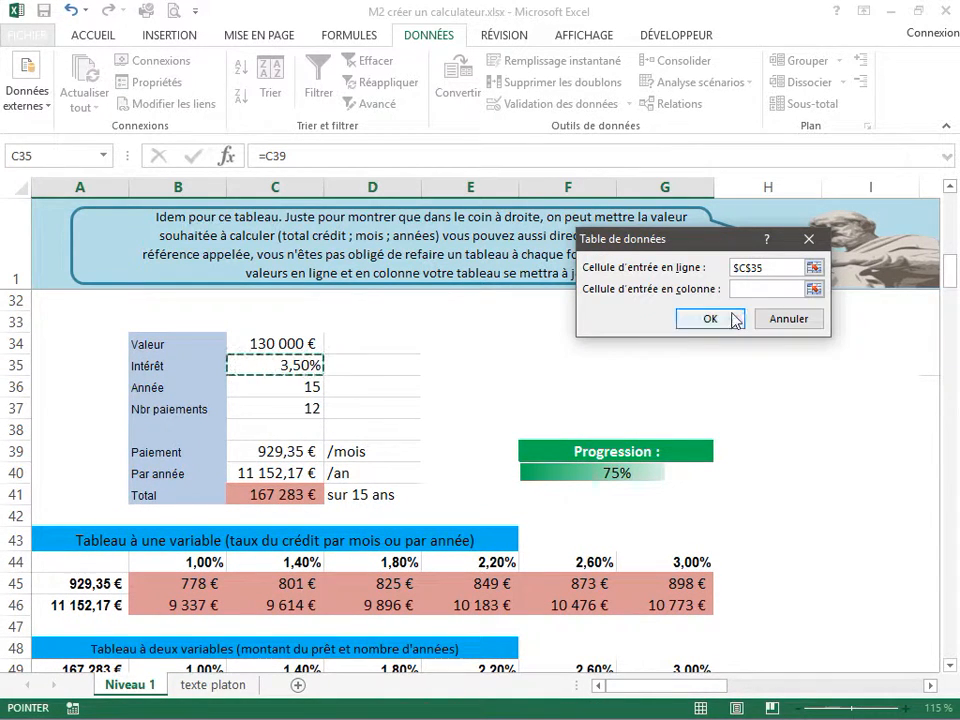
- Set the column input cell to the number of years in C36 and create the monthly-payment data table
left_click(814, 289)
left_click(293, 388)
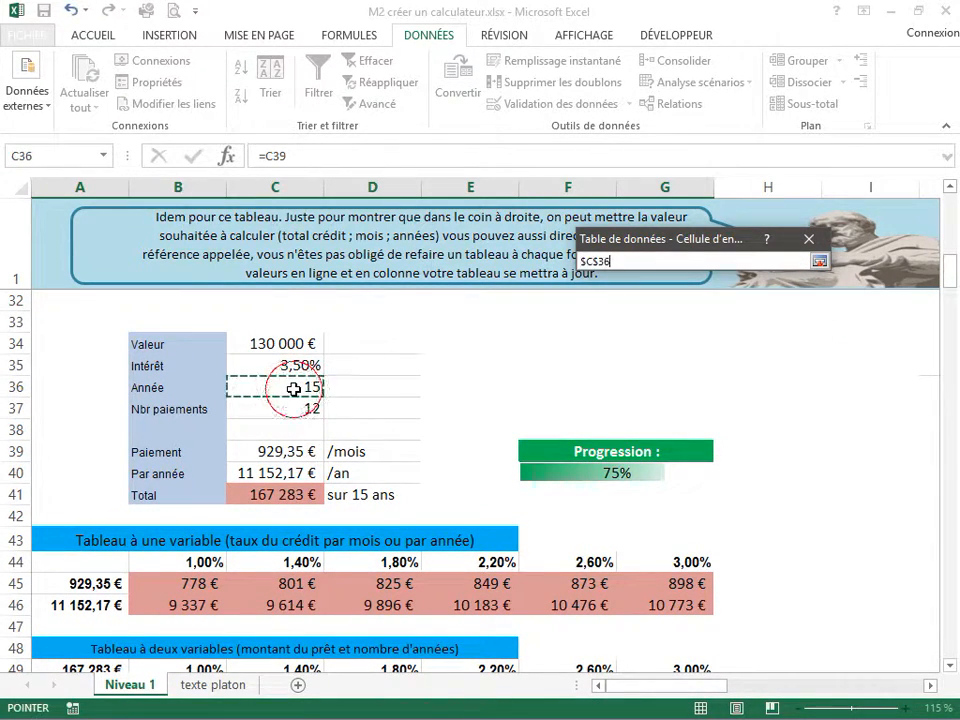
key("Return")
left_click(709, 318)
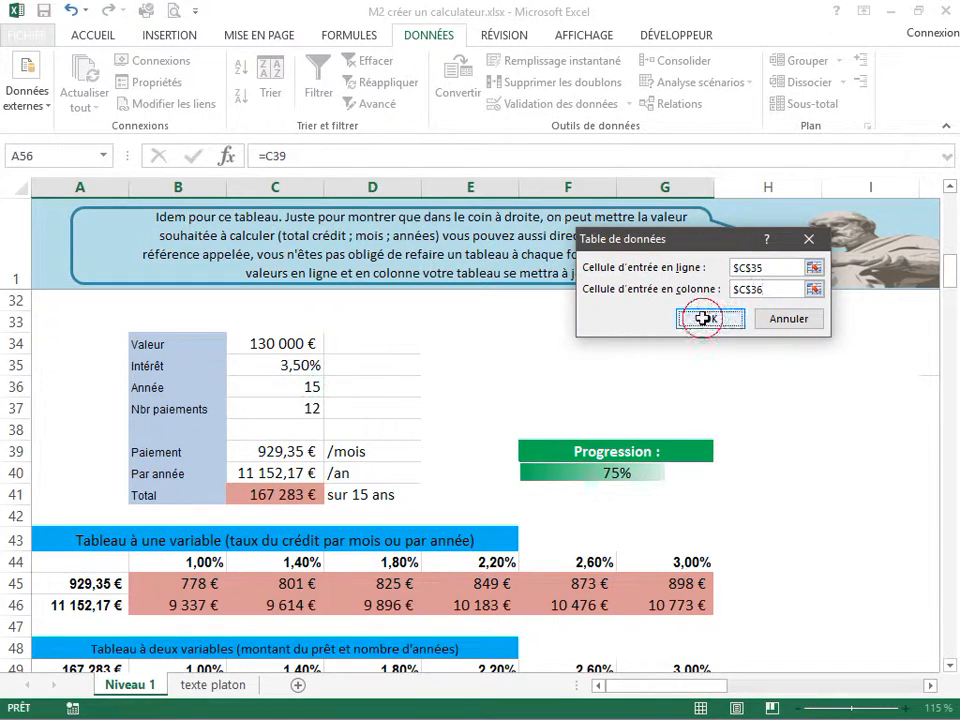
- Compare the loan totals in B50:G53 with the monthly payments in B57:G60 across rates and durations
scroll(356, 446, "down", 5)
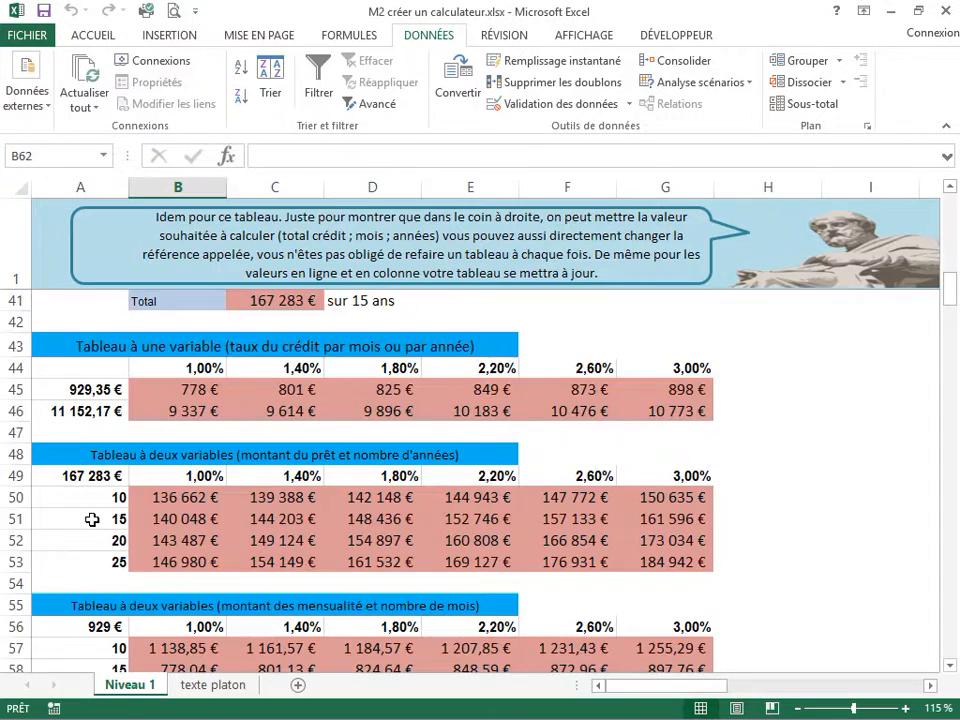
scroll(92, 518, "down", 2)
scroll(103, 480, "up", 1)
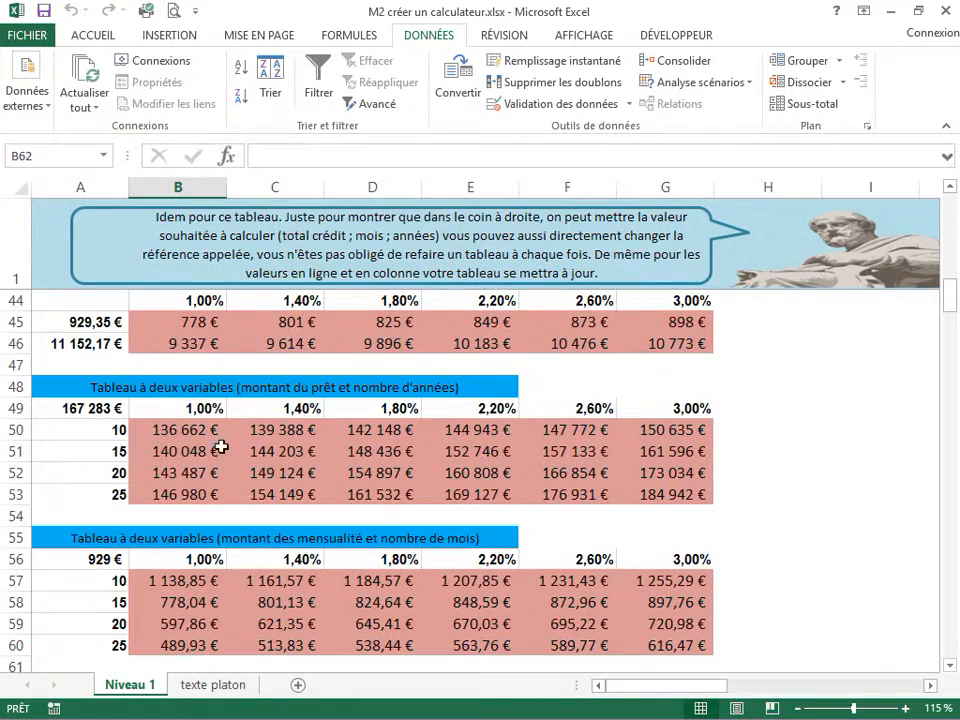
scroll(222, 450, "up", 4)
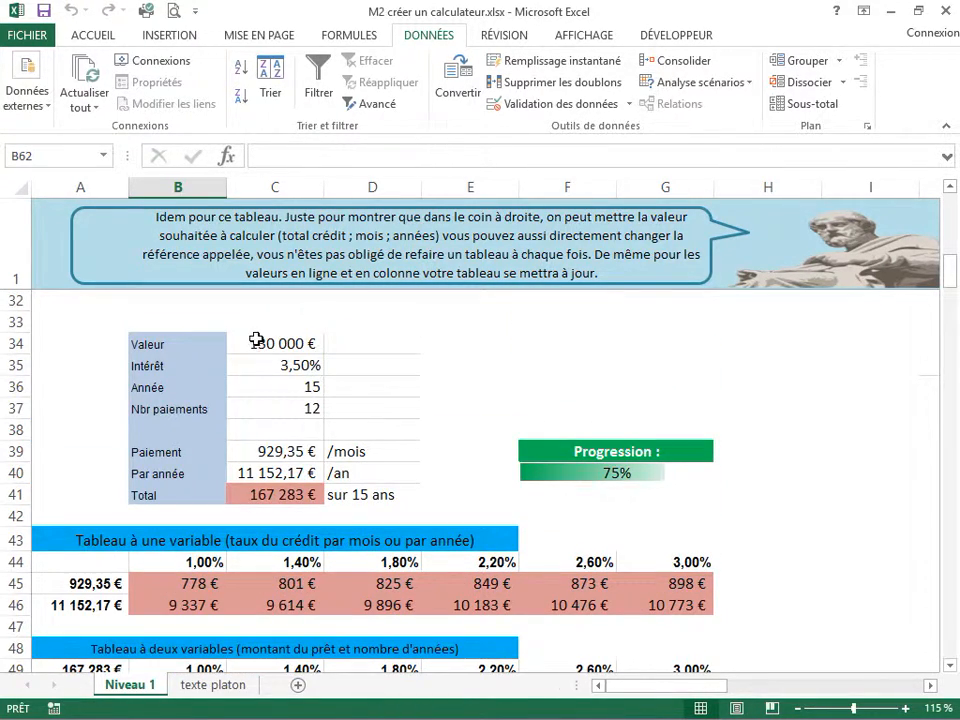
scroll(237, 472, "down", 3)
scroll(237, 473, "down", 1)
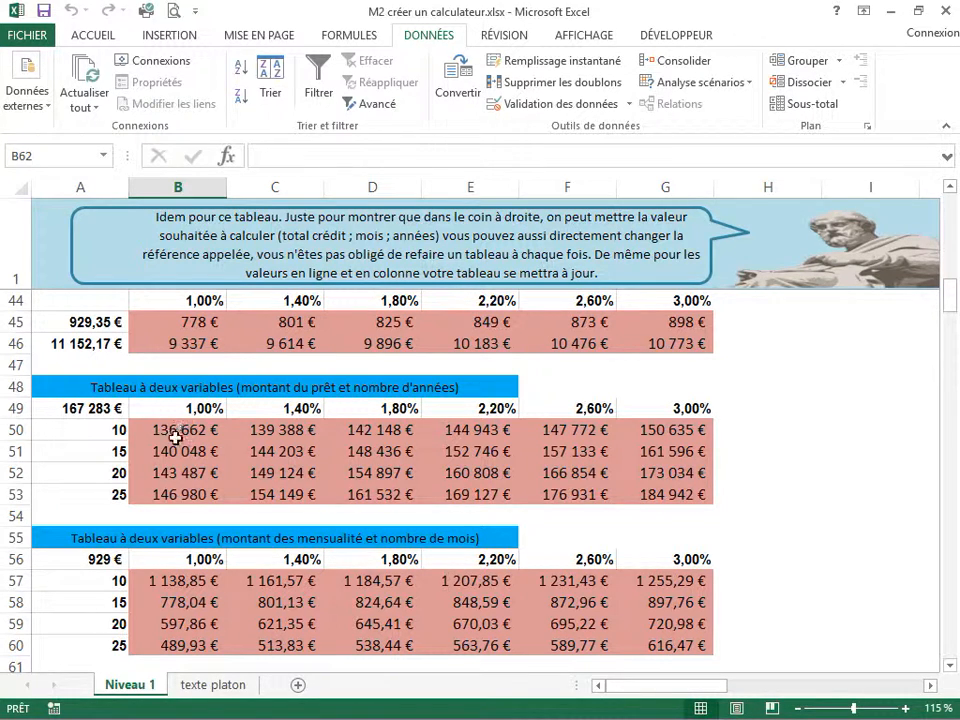
scroll(207, 432, "down", 1)
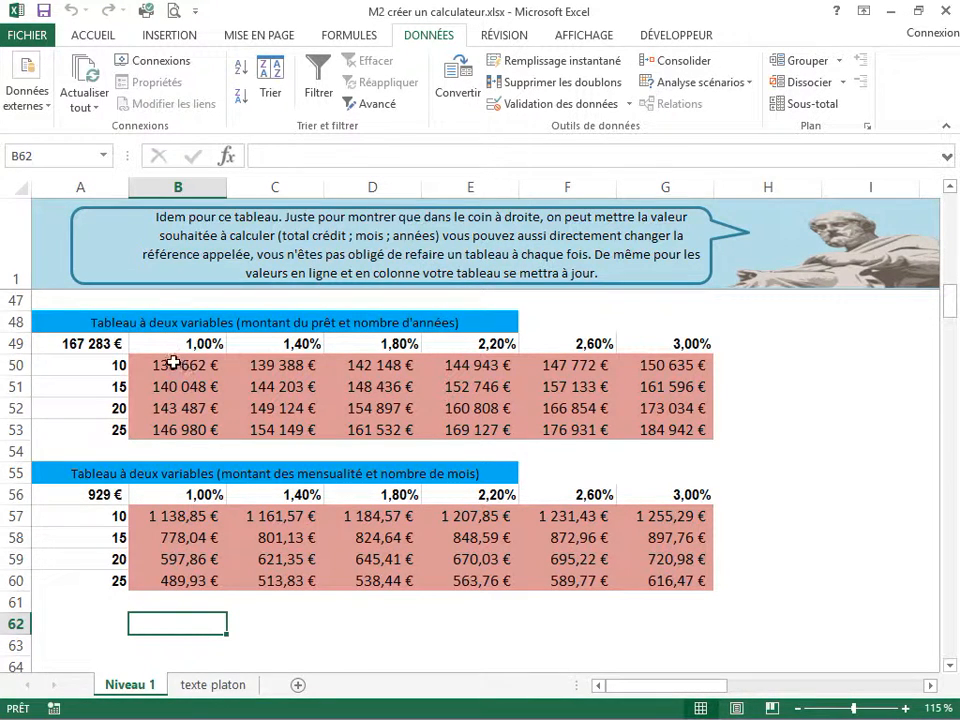
left_click(185, 494)
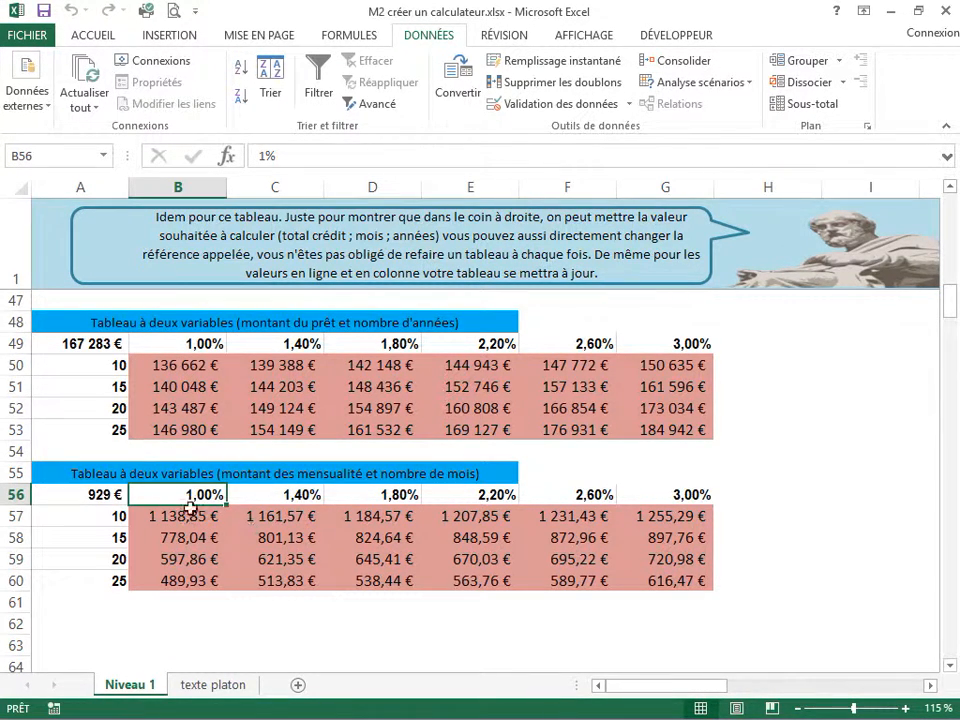
left_click(216, 522)
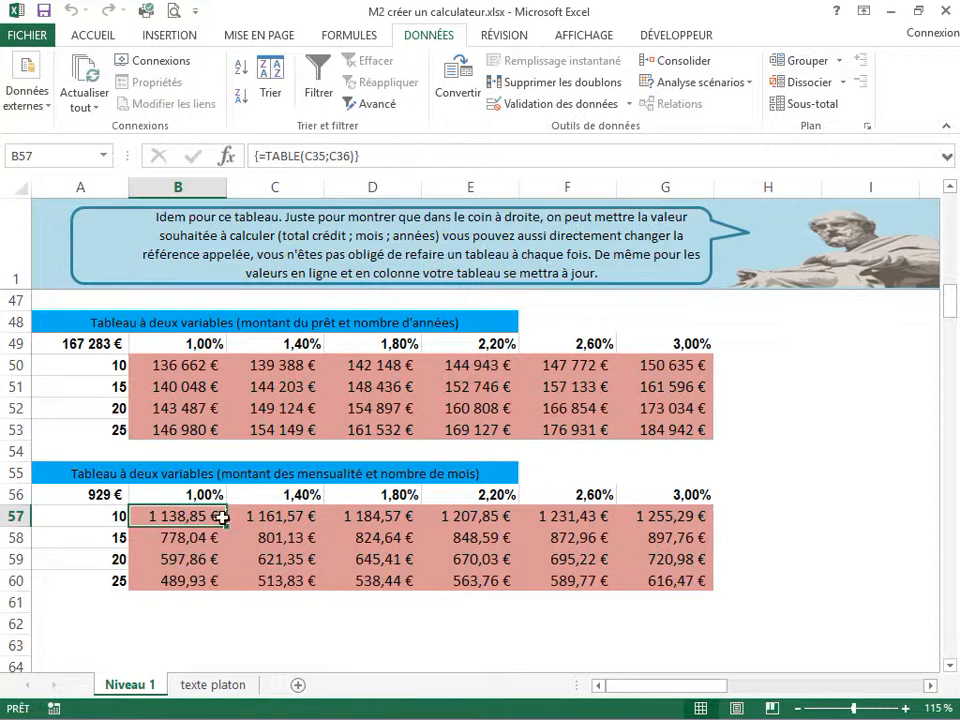
left_click(155, 585)
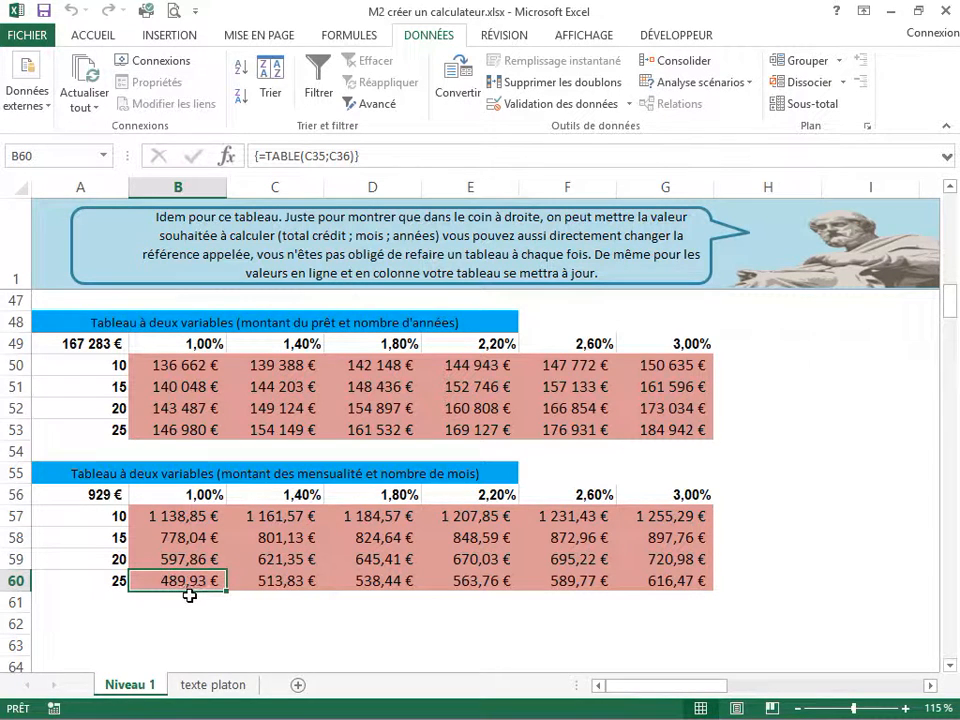
left_click(163, 430)
left_click(162, 365)
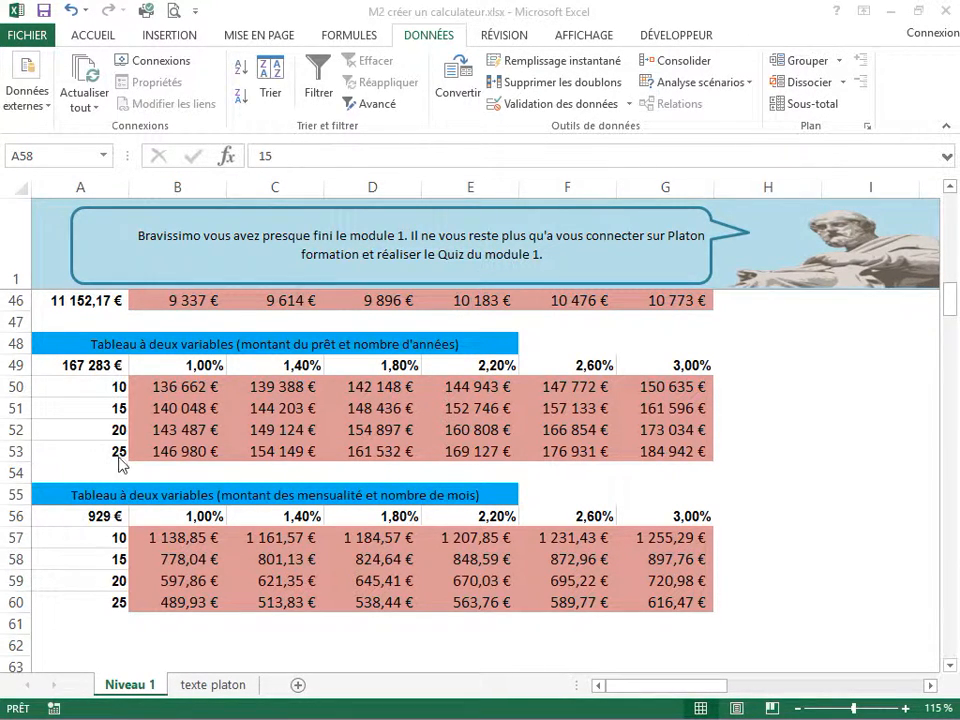
- Review the loan parameters, calculated payments and progress indicator above the data tables
left_click(372, 474)
scroll(354, 476, "up", 3)
scroll(330, 497, "up", 2)
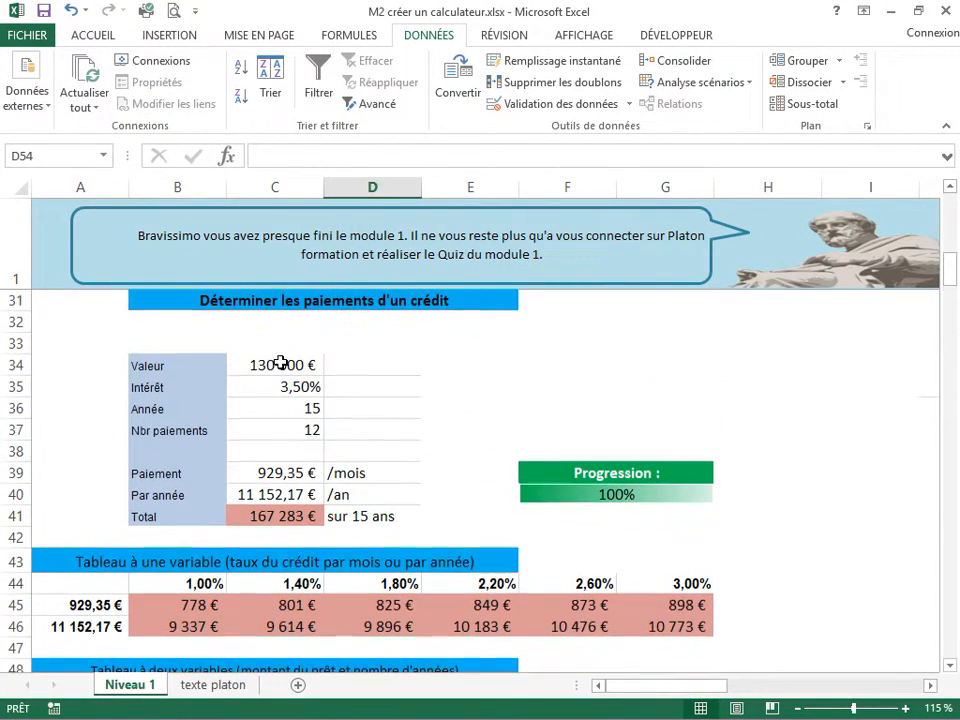
scroll(280, 450, "down", 1)
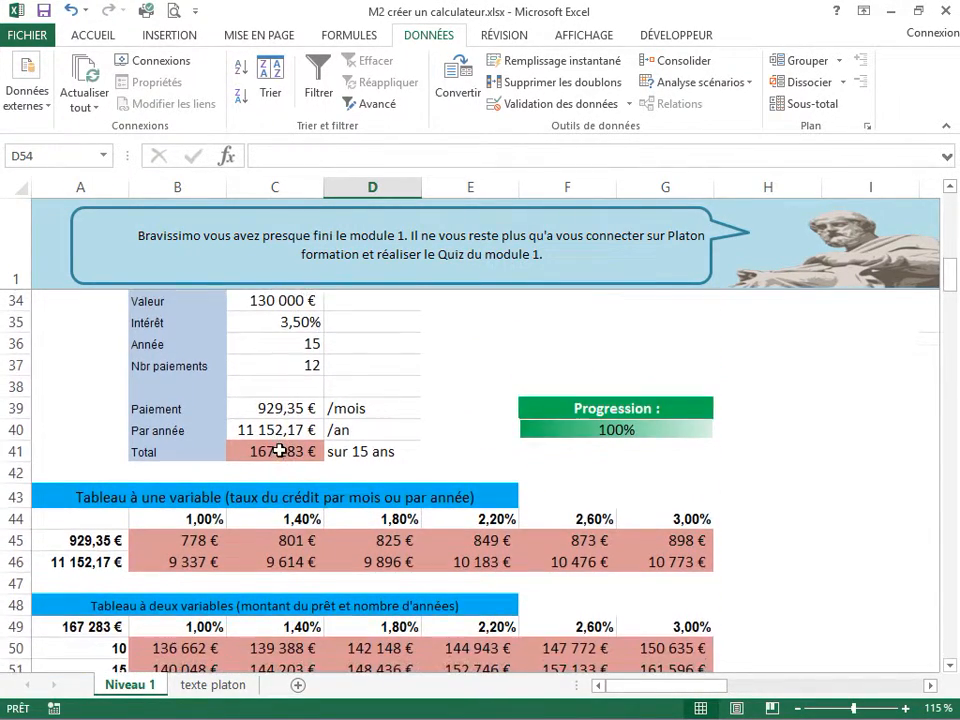